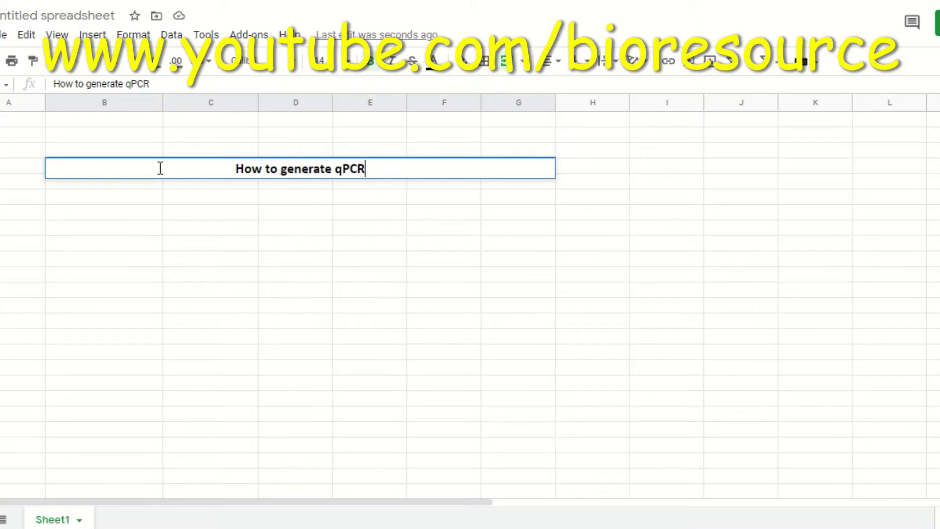
Complete the merged title cell so it reads "How to generate qPCR Standard Curve in Google Sheet & Calculate qPCR Efficiency".
text(nda)
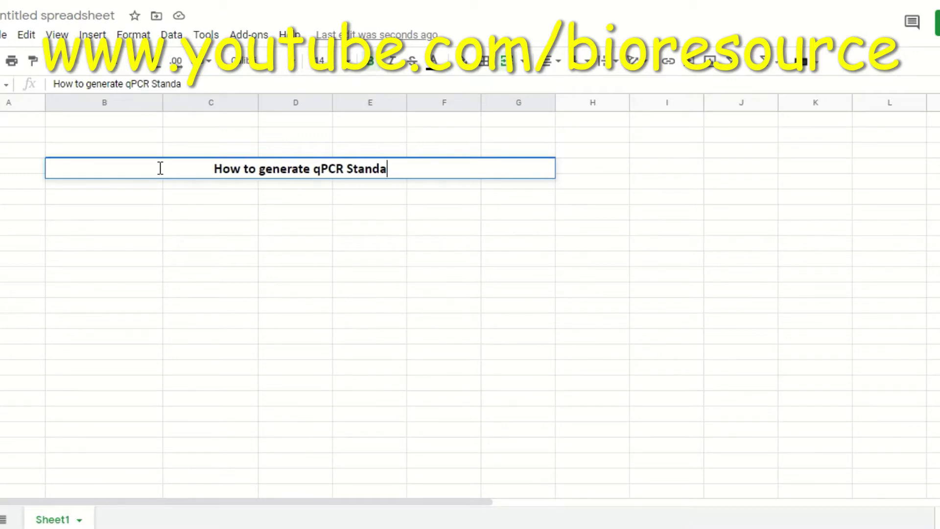
text(rd Curv)
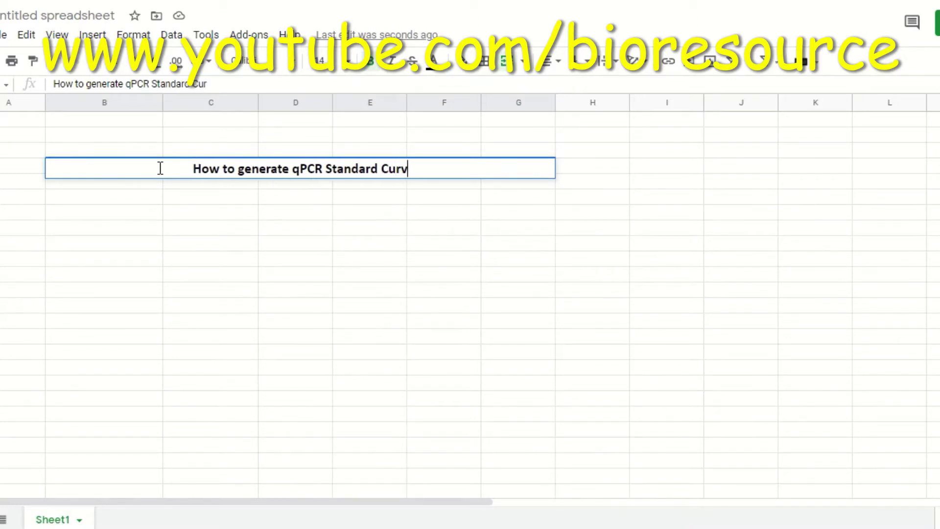
text(e in)
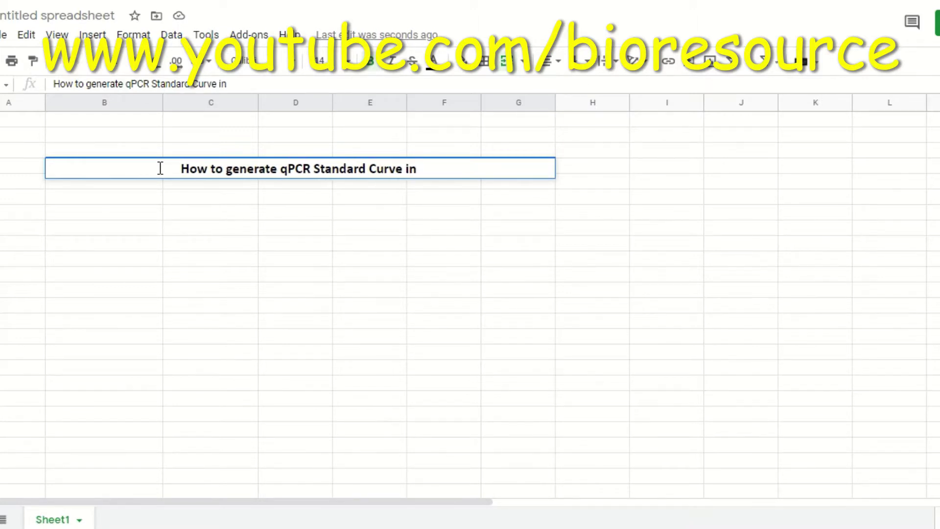
text( Gool)
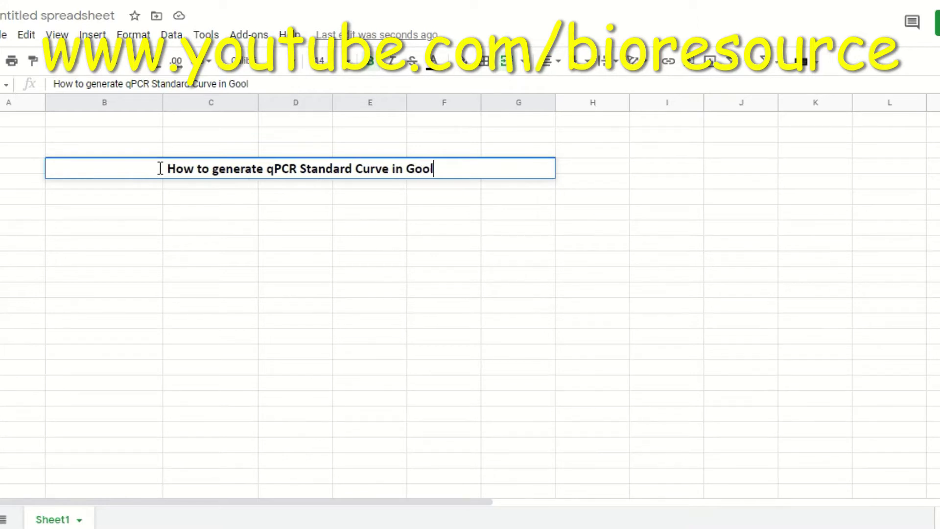
key(BackSpace)
text(gle)
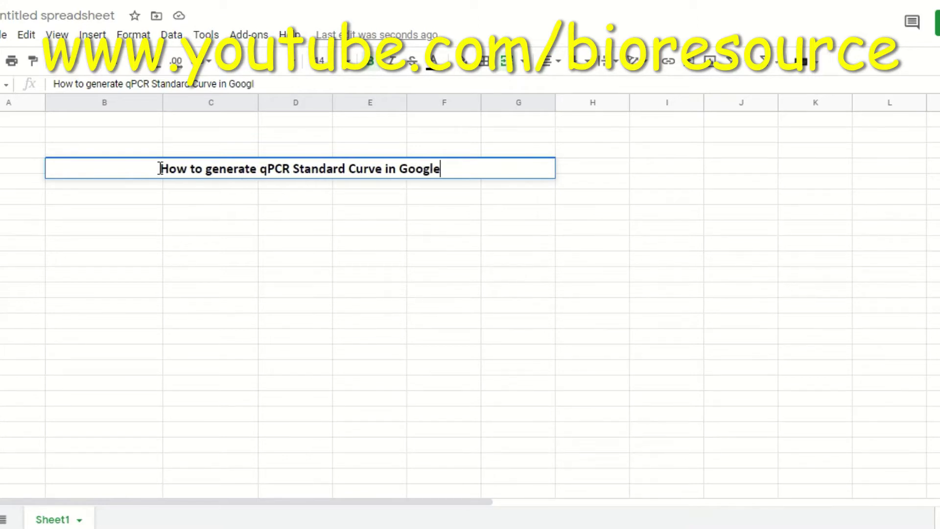
text( Sheet)
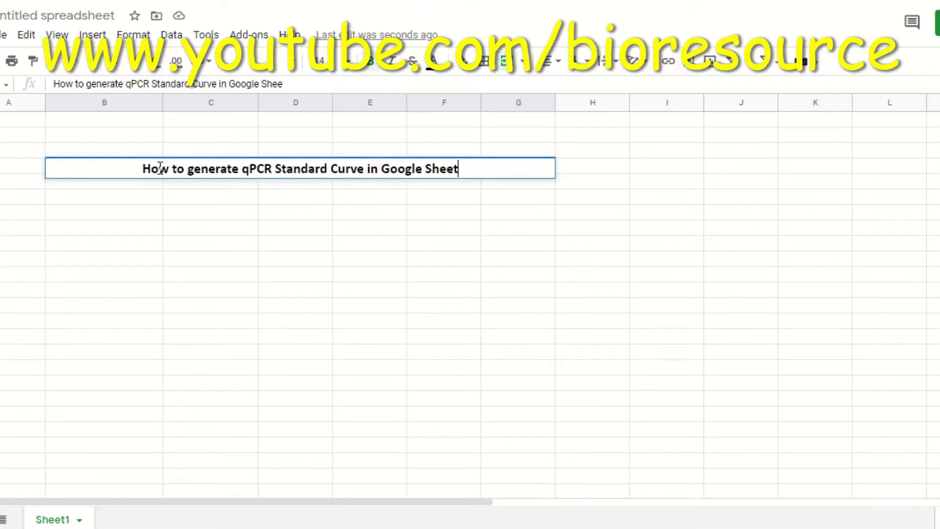
text( &)
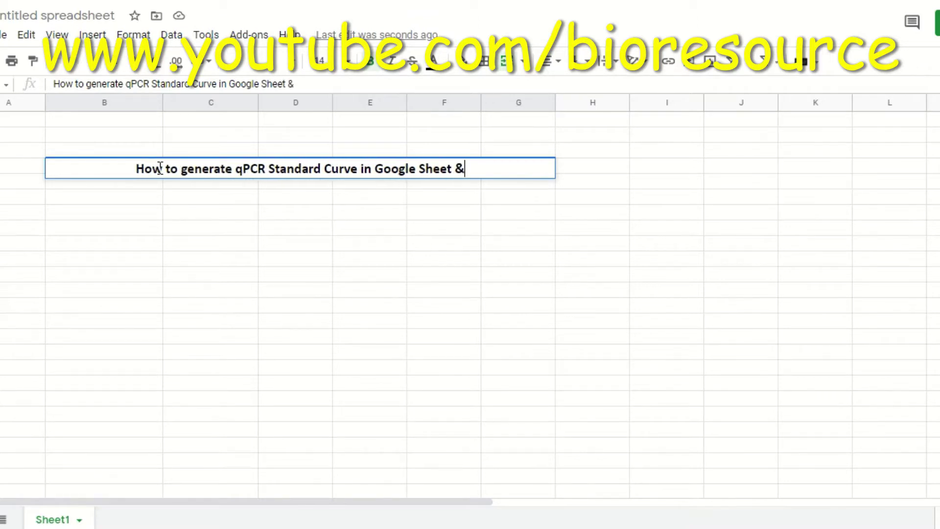
text( Calculate )
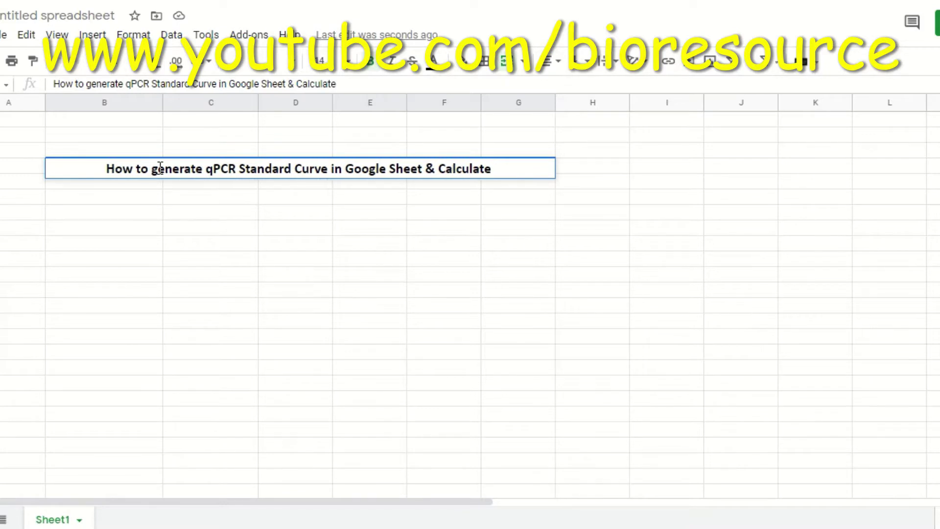
text(qPCR)
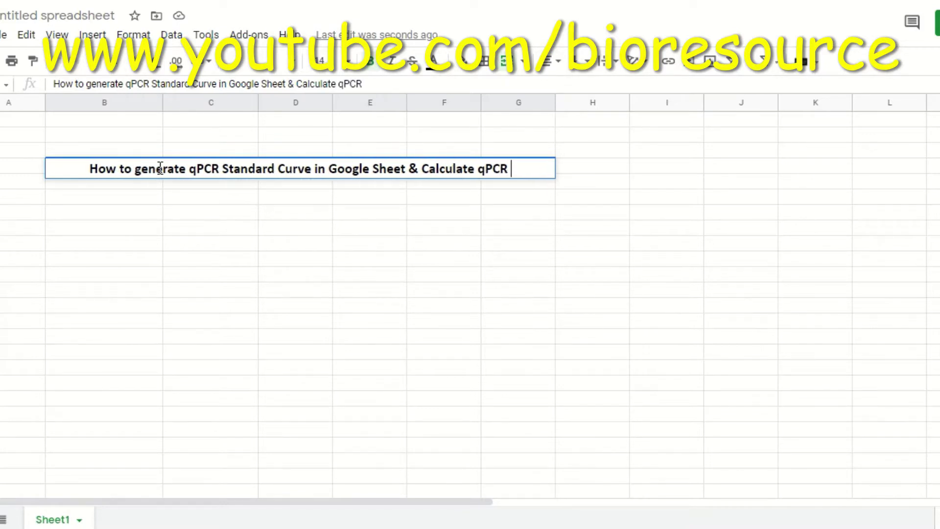
text( Efficie)
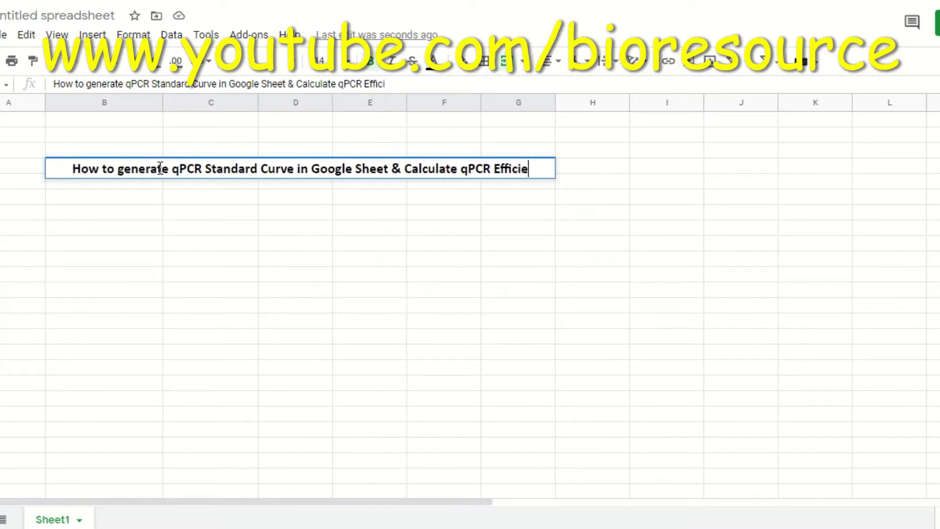
text(ncy)
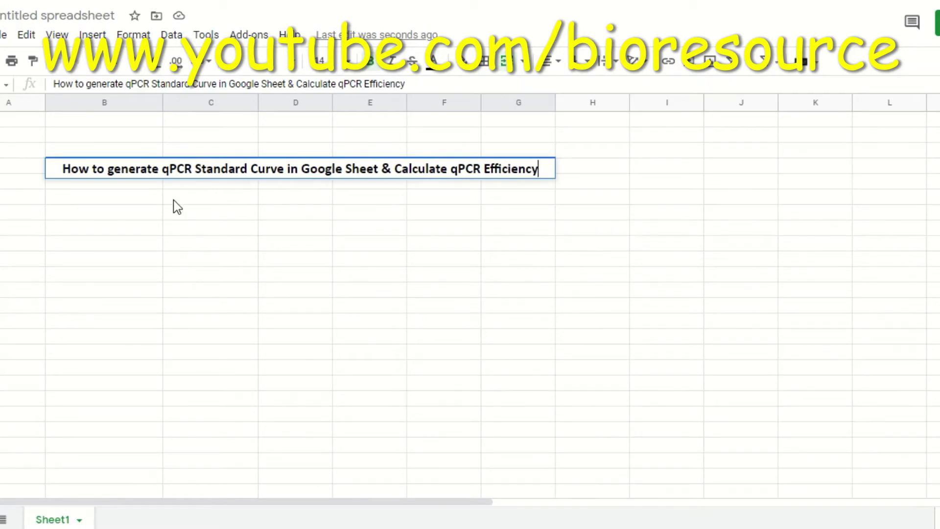
click(183, 217)
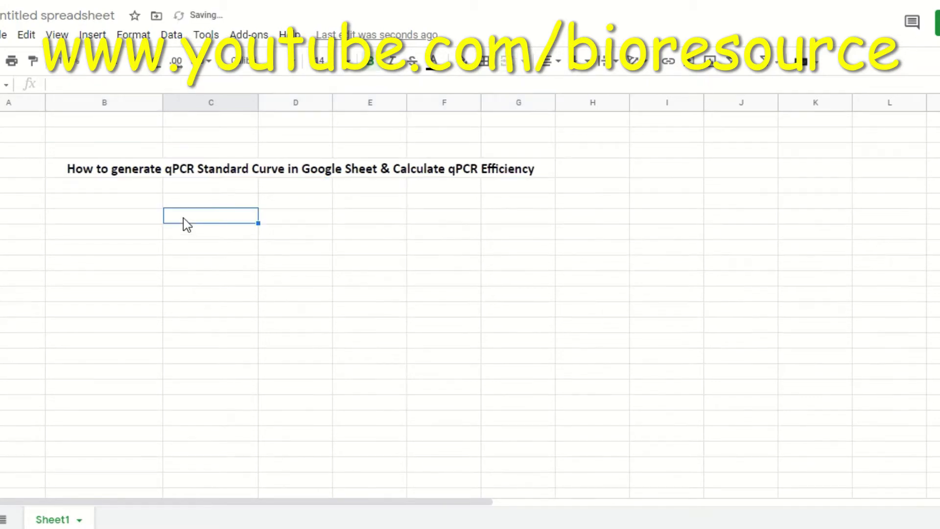
Enter the column headers "DNA copies/mL", "Log DNA copies/mL" and "Ct Value" in cells B6 to D6.
click(112, 199)
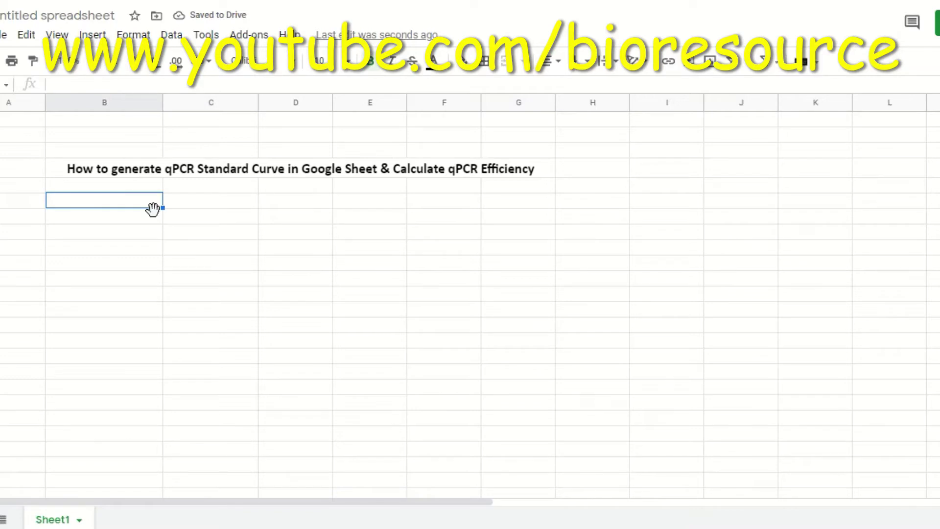
text(DNA)
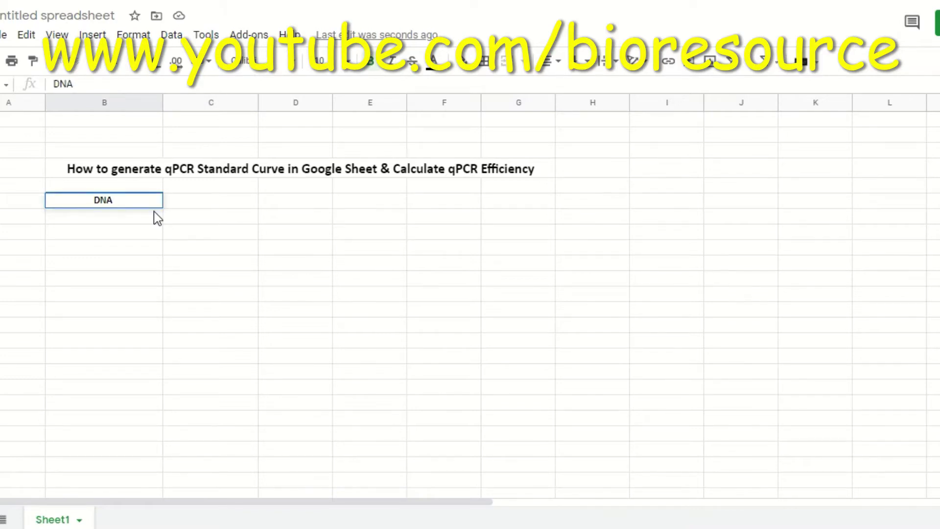
text( copies)
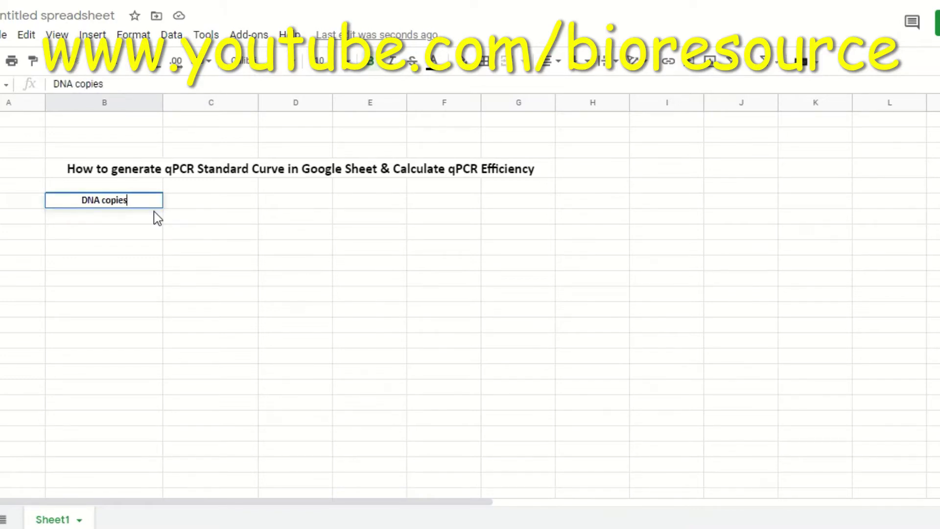
text(/mL)
key(Tab)
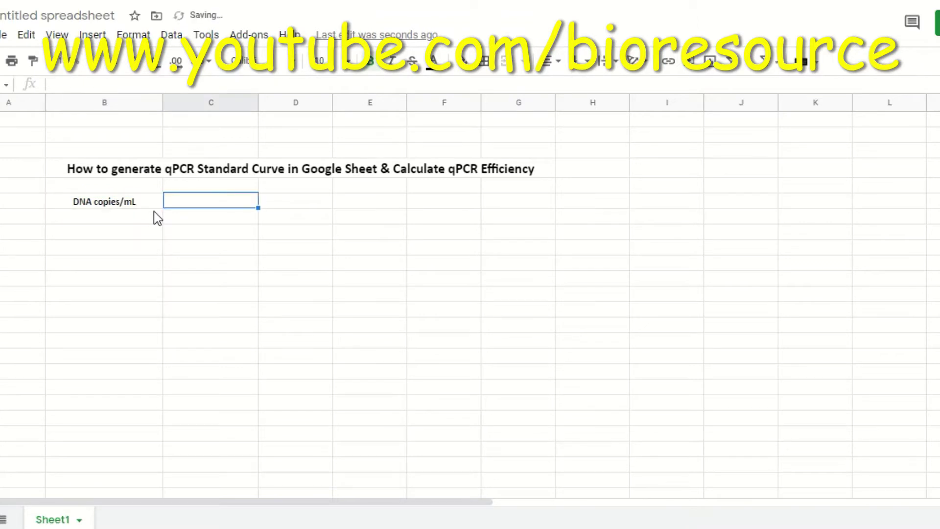
text(Log )
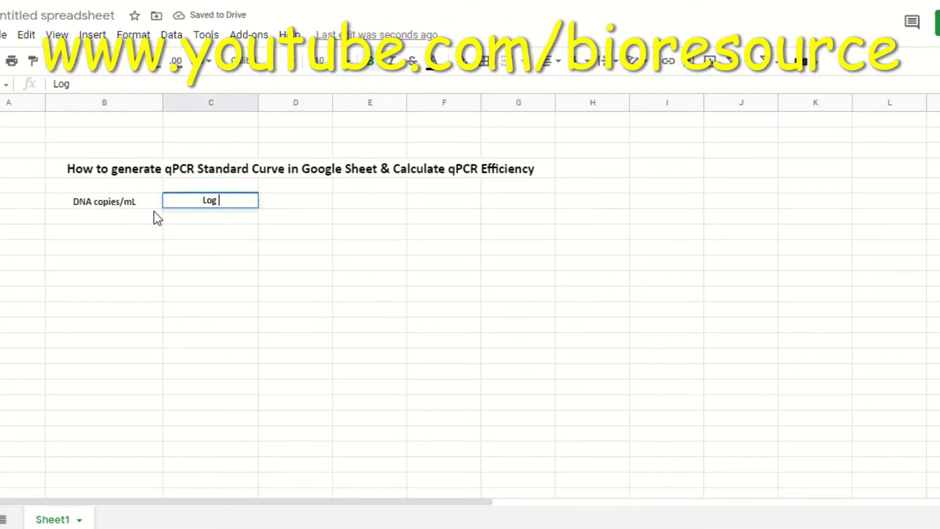
text(DNA copi)
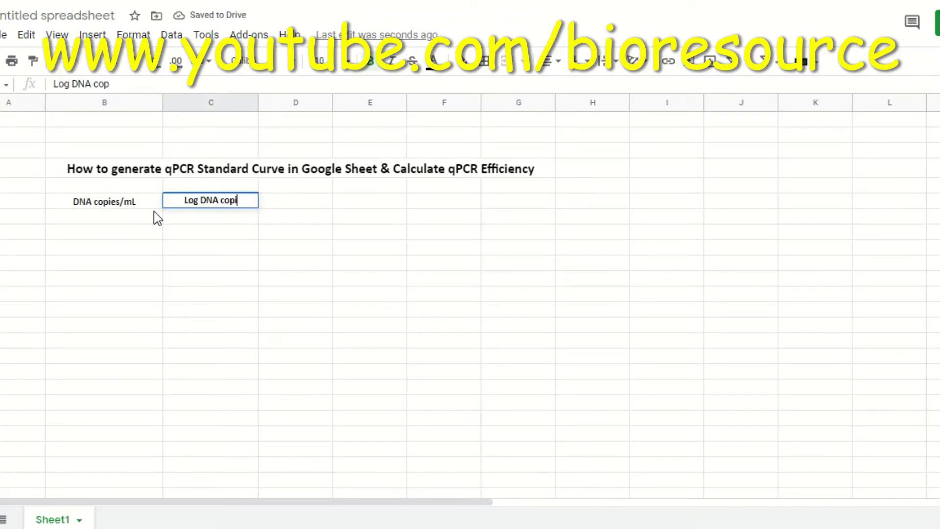
text(es/mL)
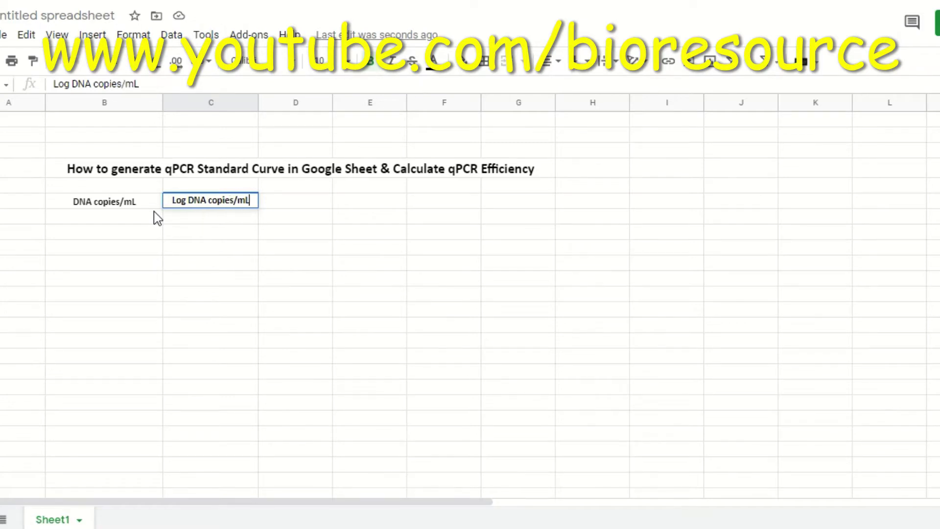
key(Tab)
text(Ct)
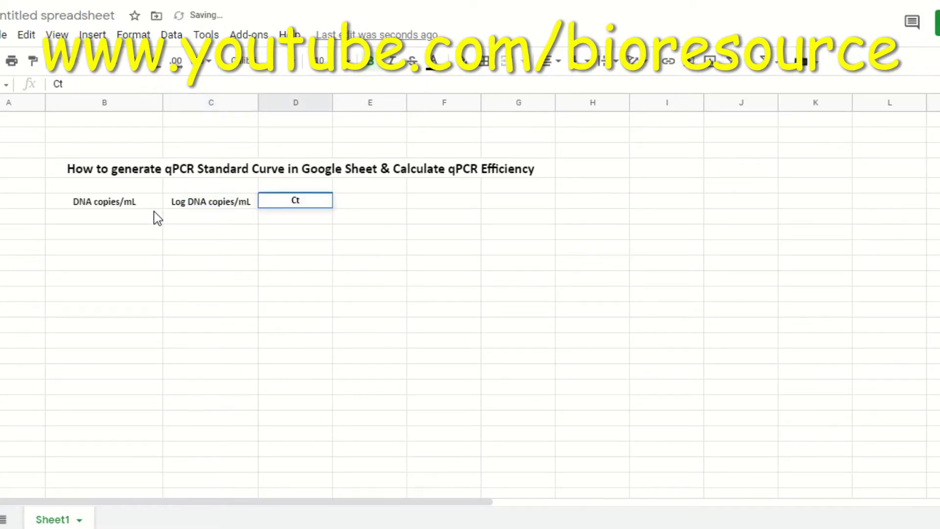
text( Valu)
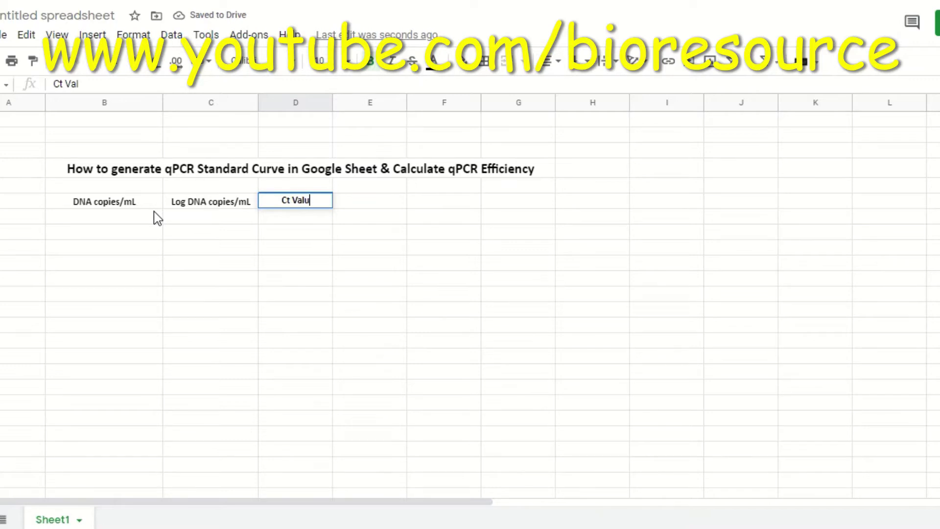
text(e)
Fill the DNA copies/mL column from B7 down with 10, 100, 1000, 10000, 100000 and 1000000.
click(139, 222)
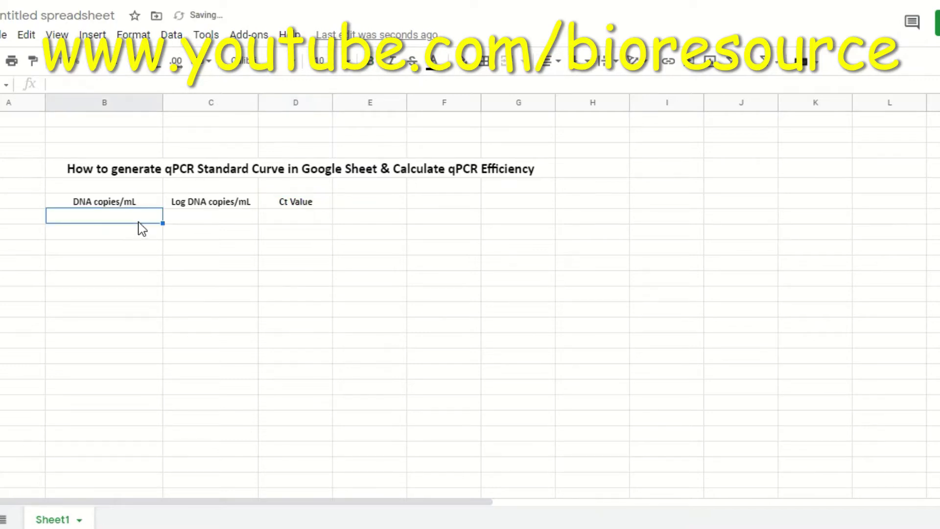
text(10)
key(Return)
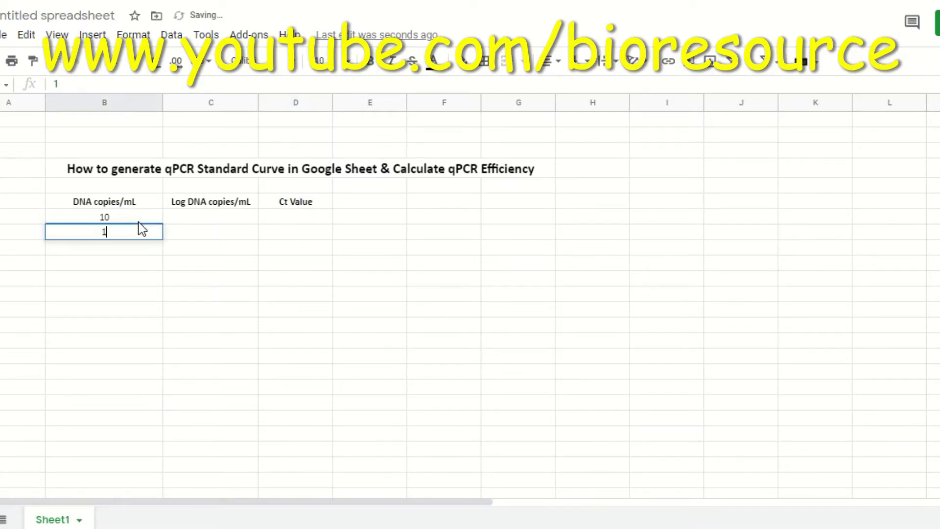
text(100)
key(Return)
text(1000)
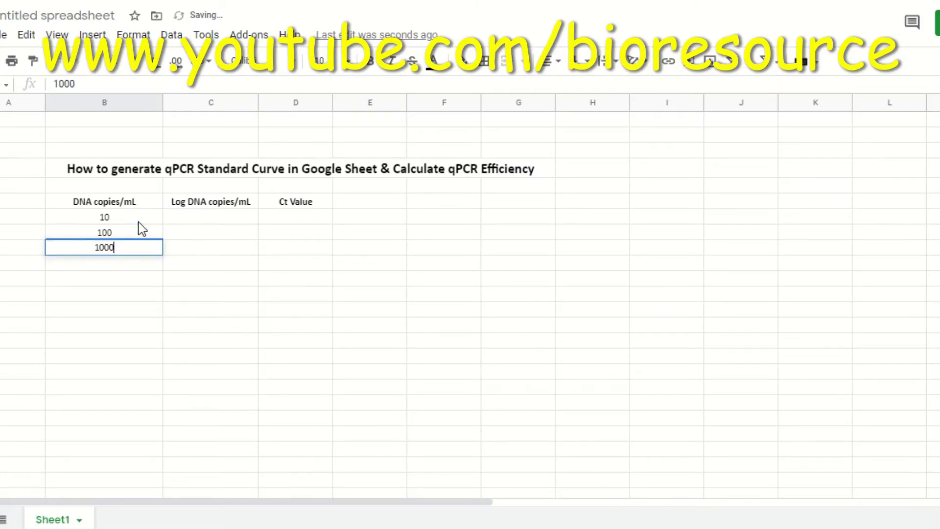
key(Return)
text(10)
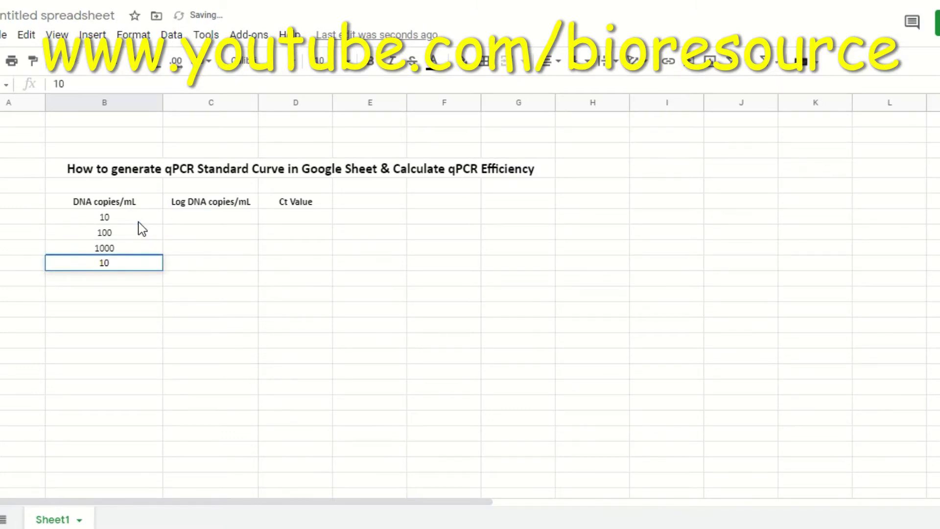
text(000)
key(Return)
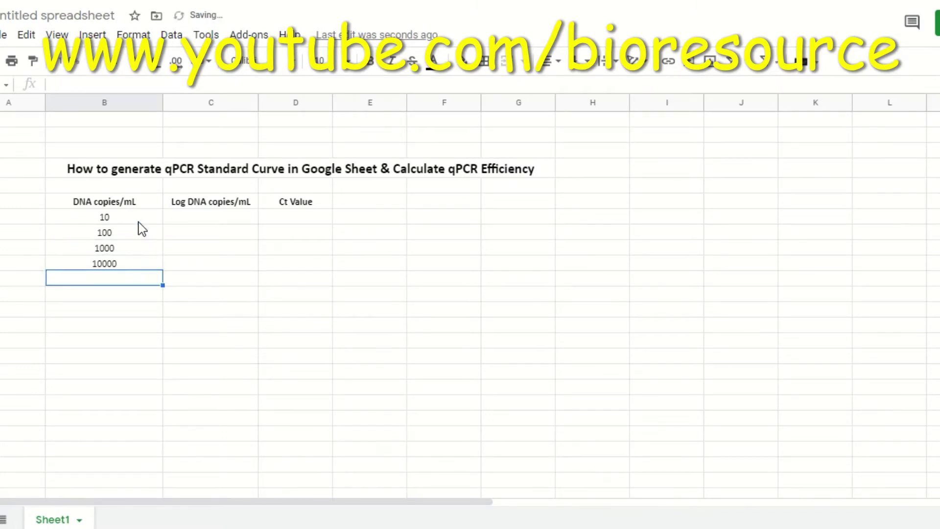
text(10000)
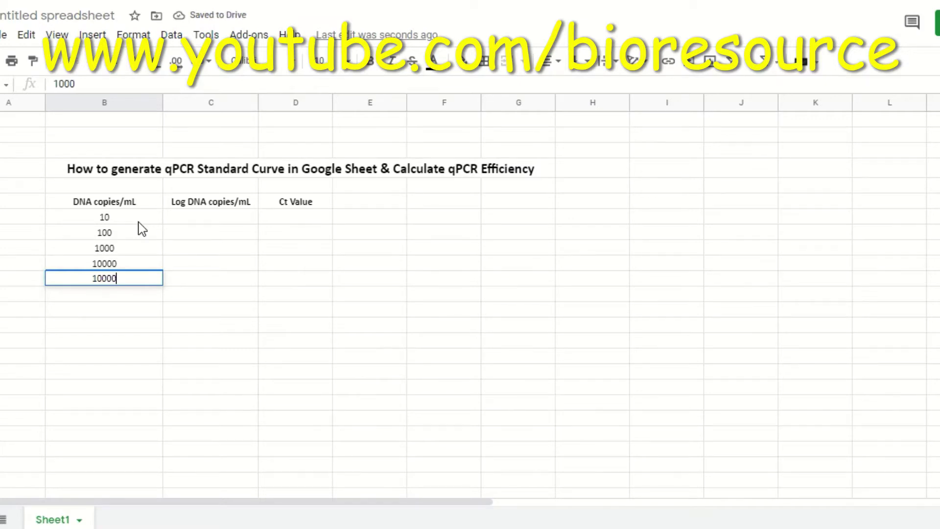
text(0)
key(Return)
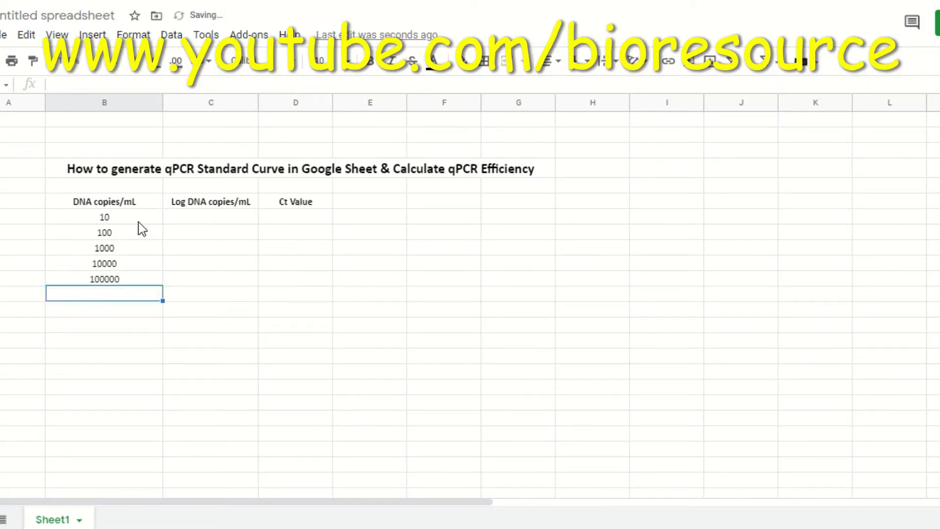
text(100)
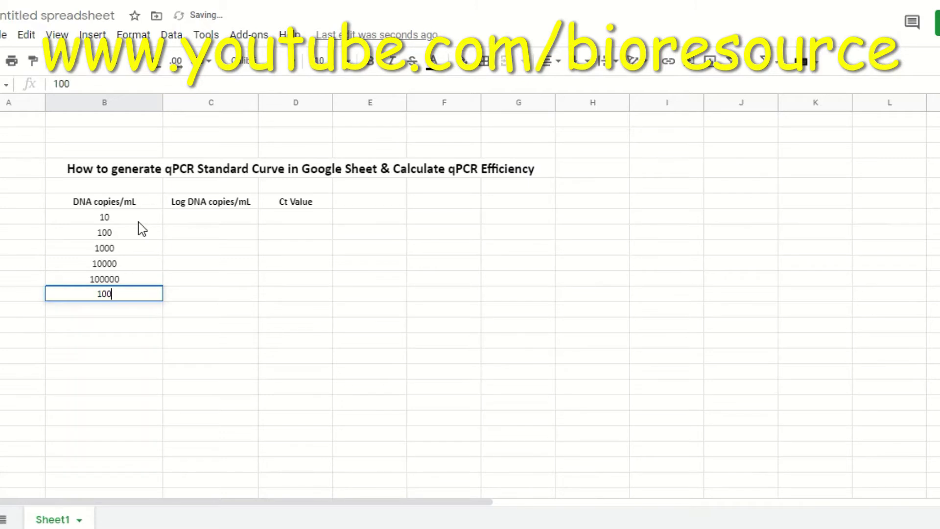
text(0000)
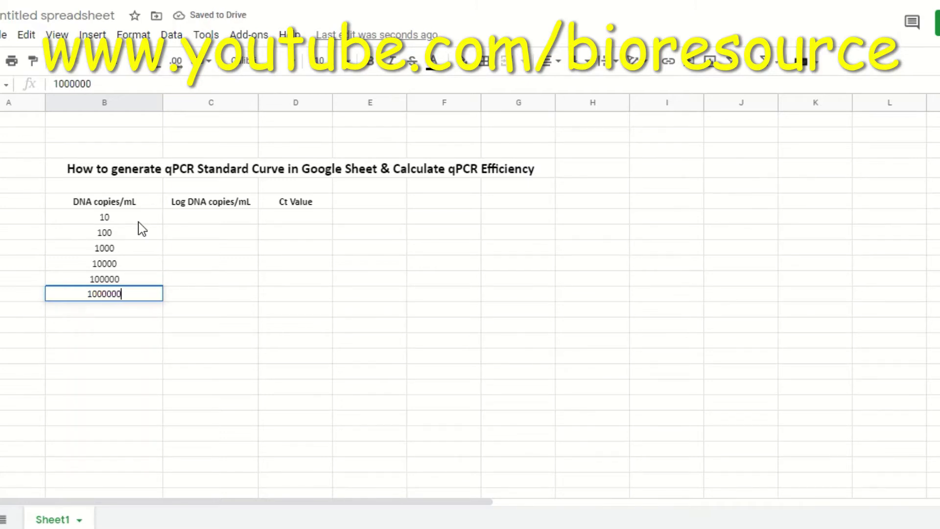
key(Return)
Enter the formula =log(B7) in the first cell under Log DNA copies/mL, C7.
click(186, 219)
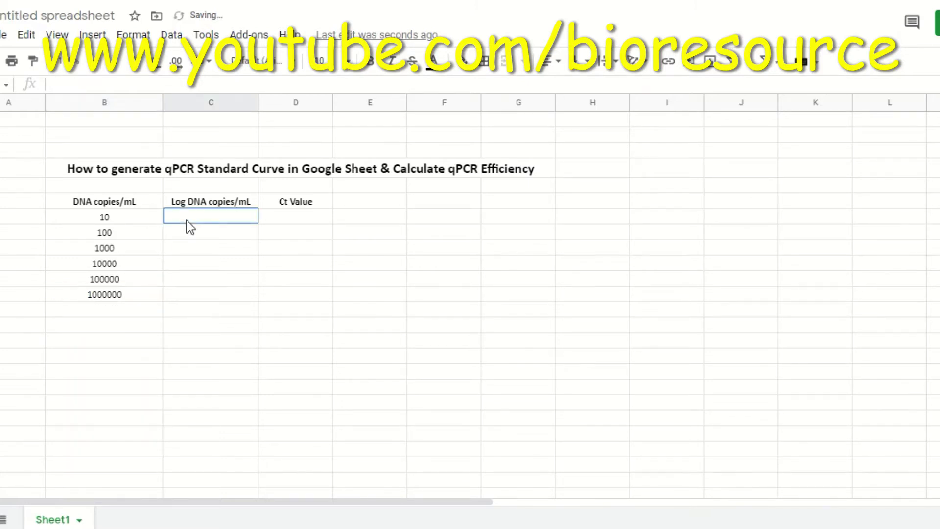
text(=l)
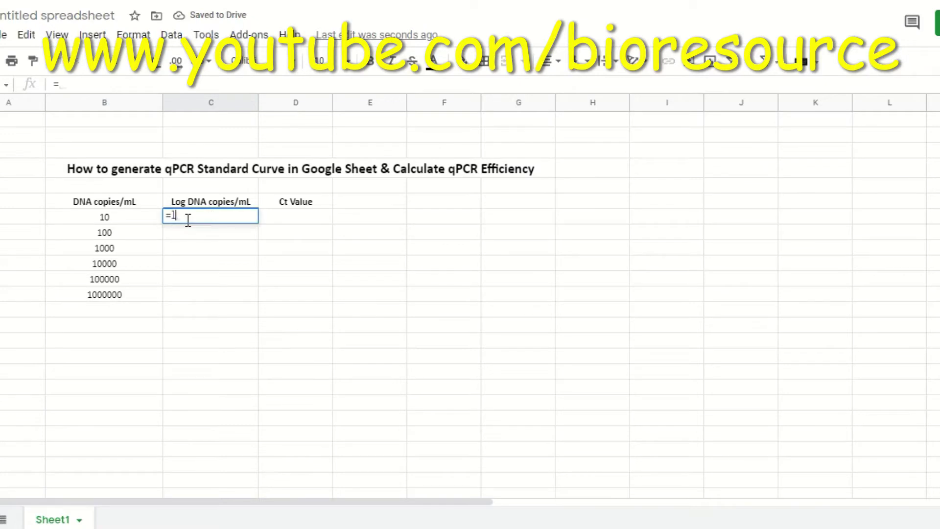
text(og()
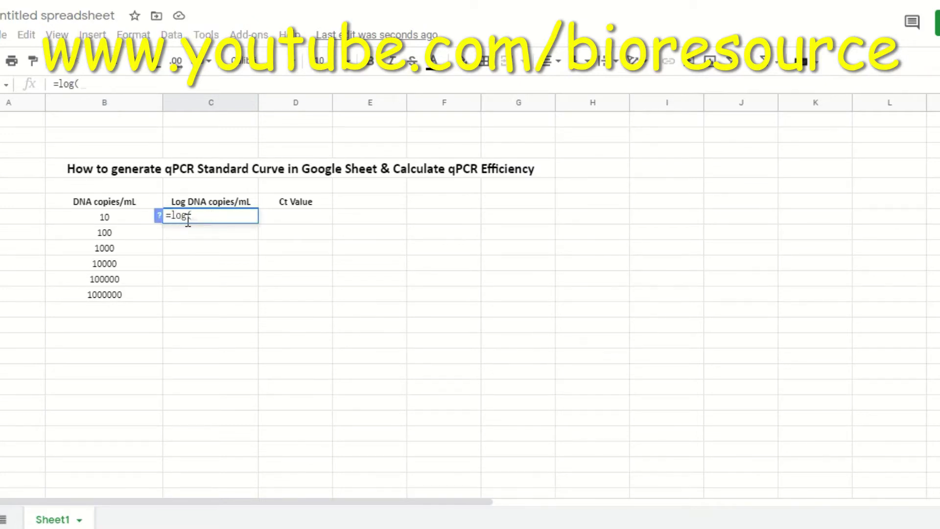
click(126, 220)
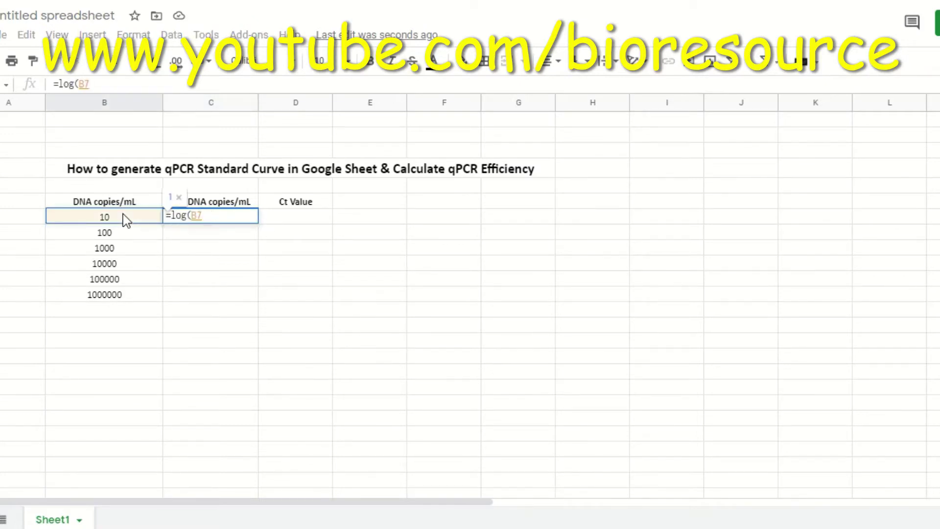
text())
key(Return)
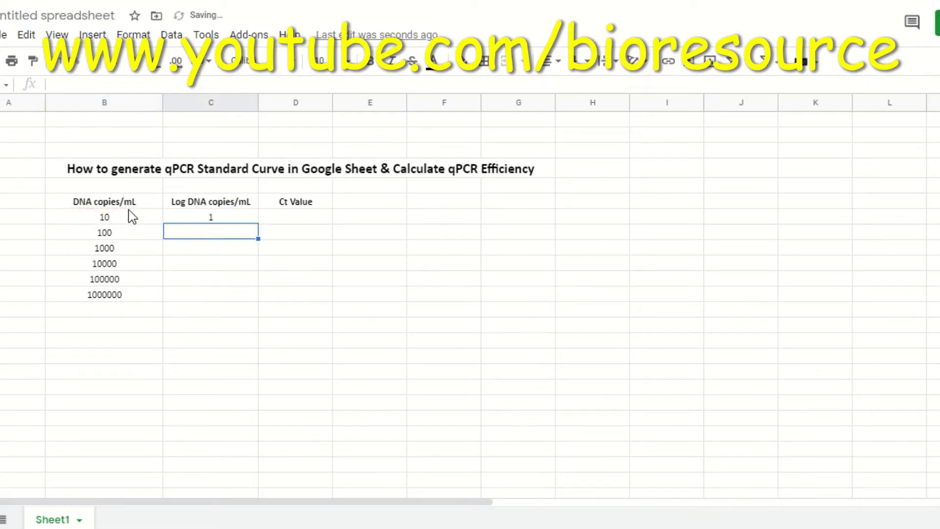
Copy the log formula from C7 down through C12 to fill the Log DNA copies/mL column.
click(219, 221)
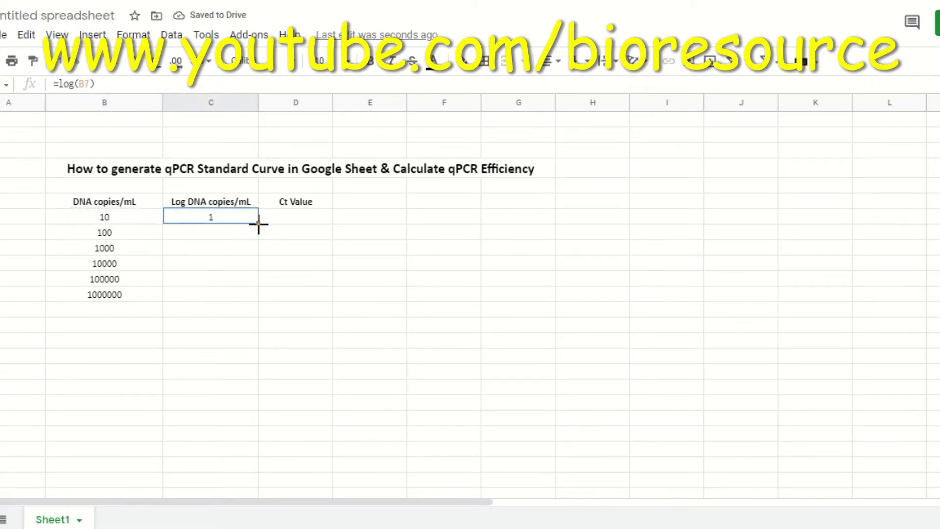
drag(258, 223, 258, 292)
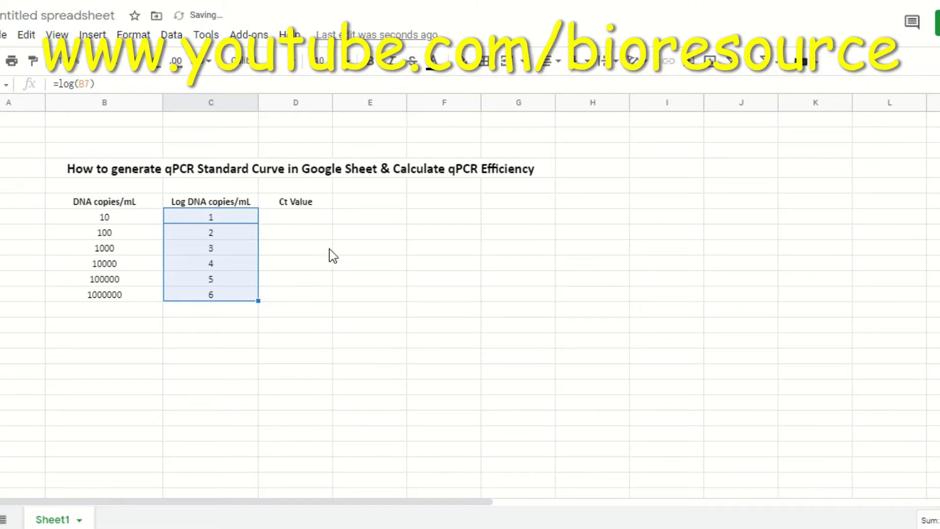
Fill the Ct Value column from D7 down with 36, 32.3, 28.2, 25.2, 21.9 and 18.2.
click(300, 220)
text(4)
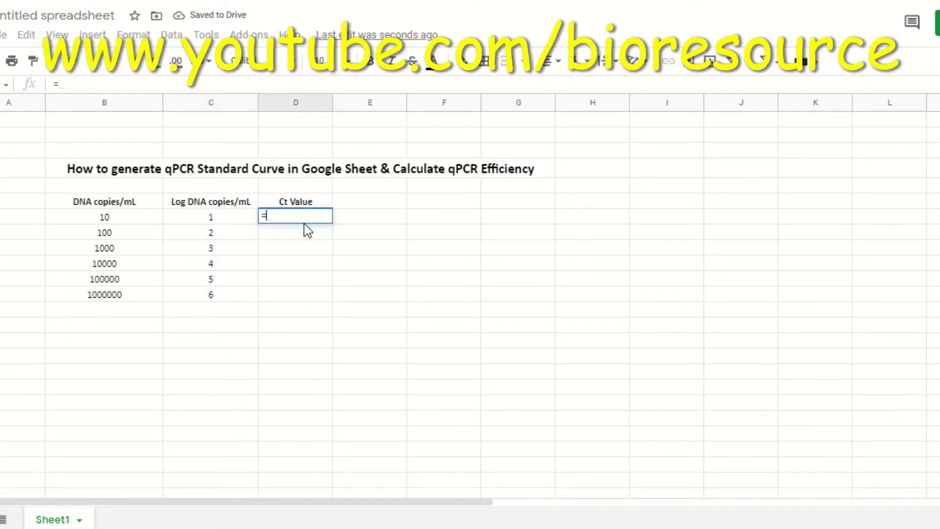
key(BackSpace)
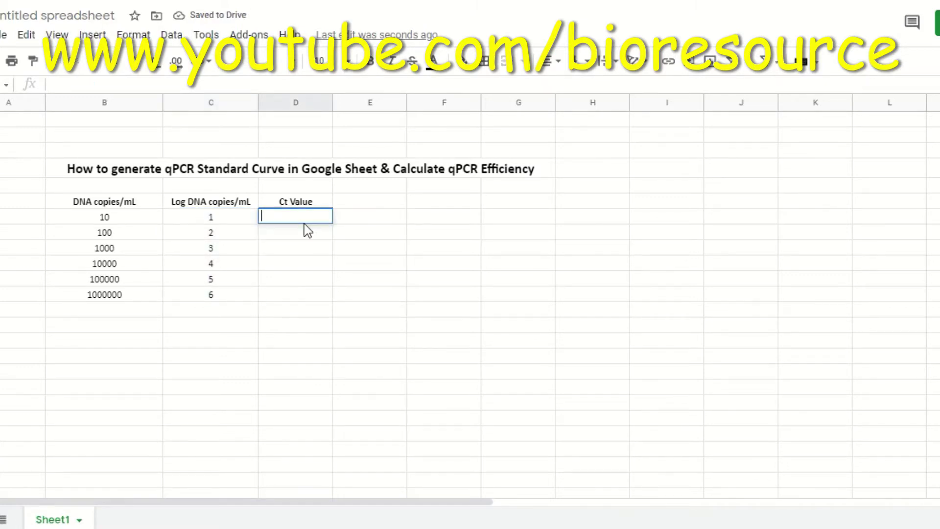
text(36)
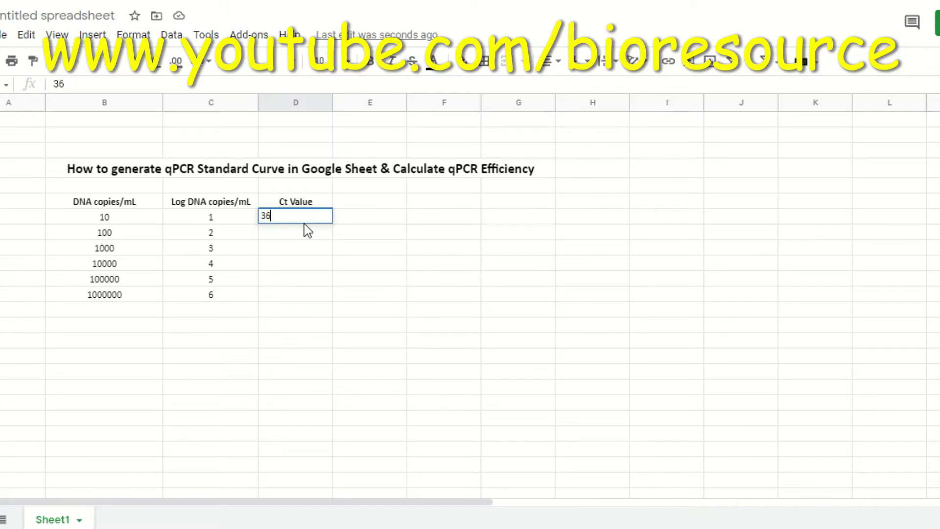
key(Return)
text(32)
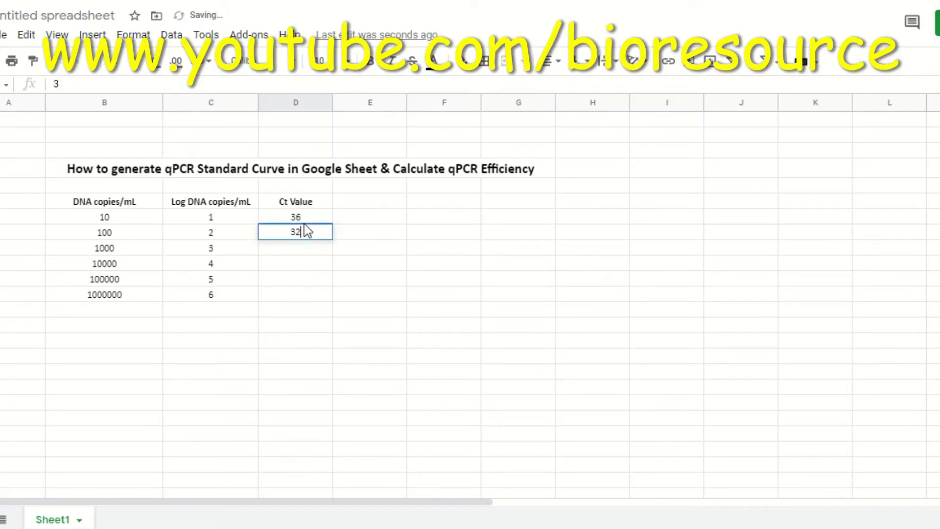
text(.3)
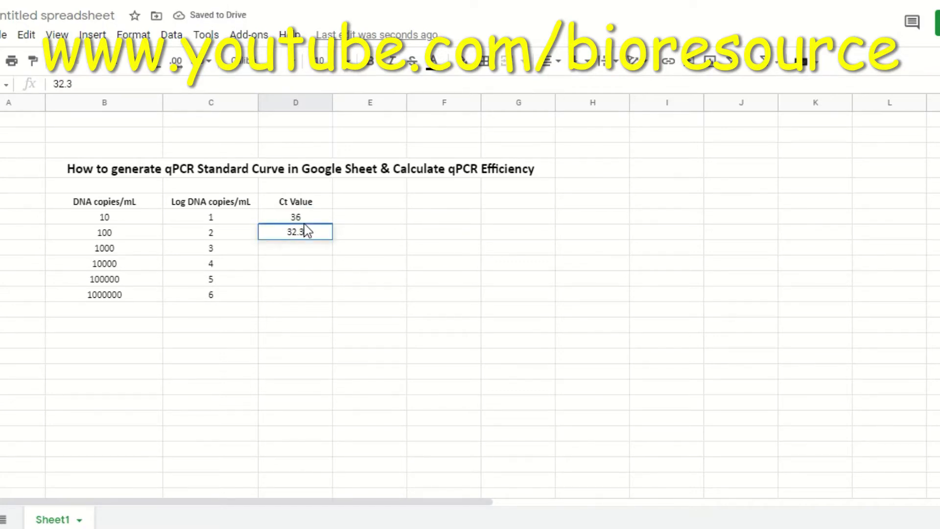
key(Return)
text(28)
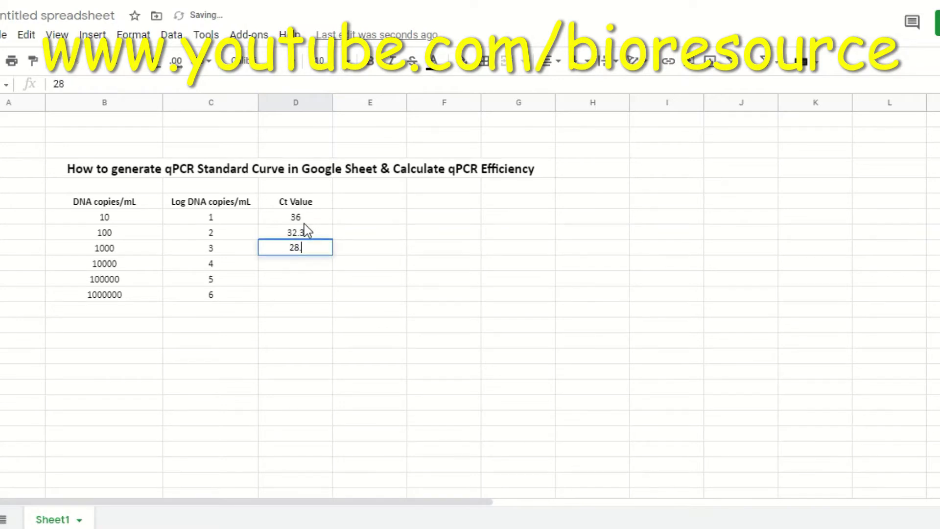
text(.2)
key(Return)
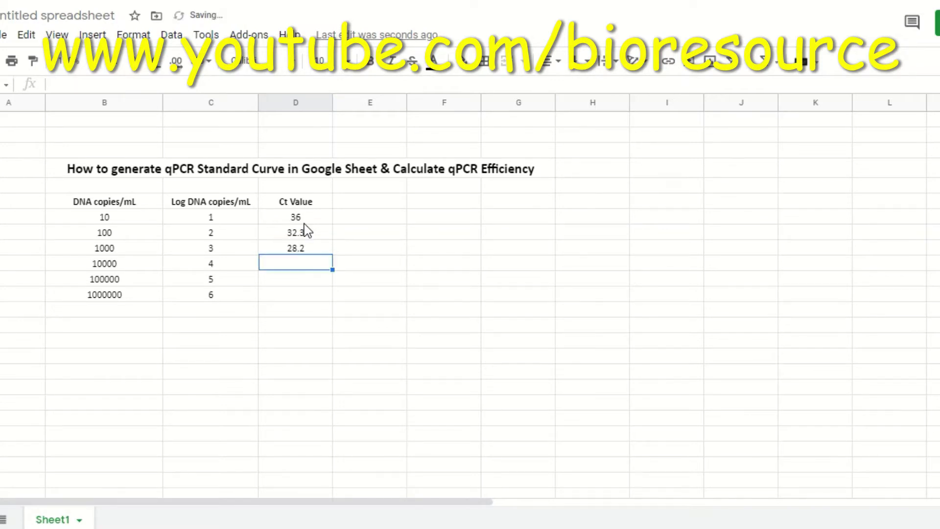
text(28)
key(BackSpace)
text(5)
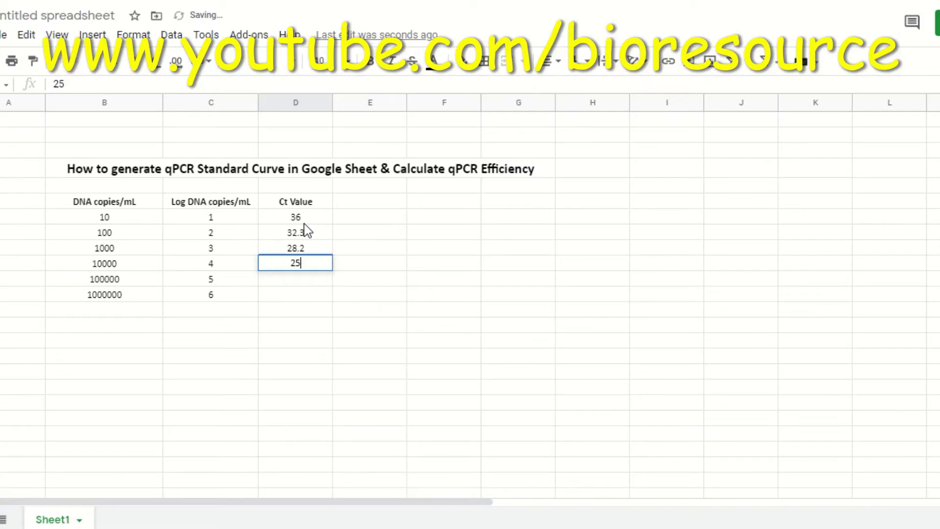
text(.2)
key(Return)
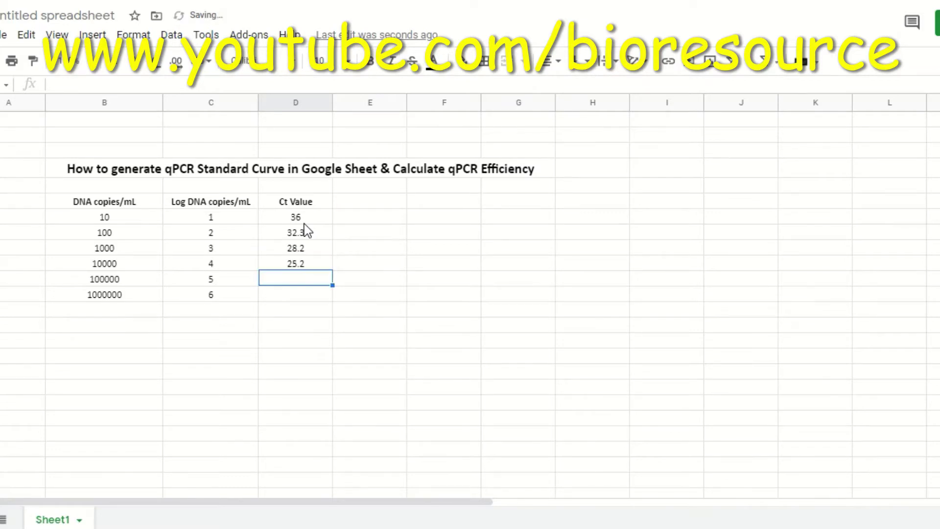
text(21.9)
key(Return)
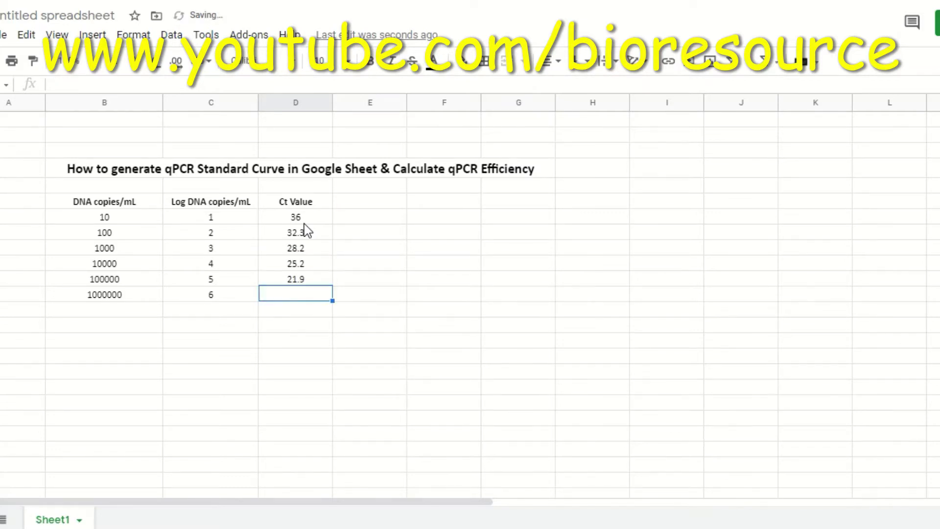
text(18)
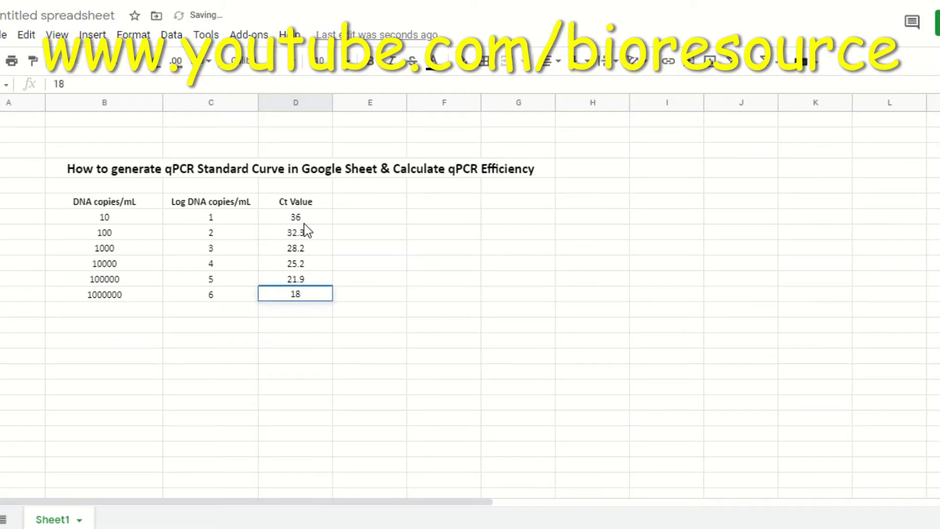
text(.2)
click(376, 250)
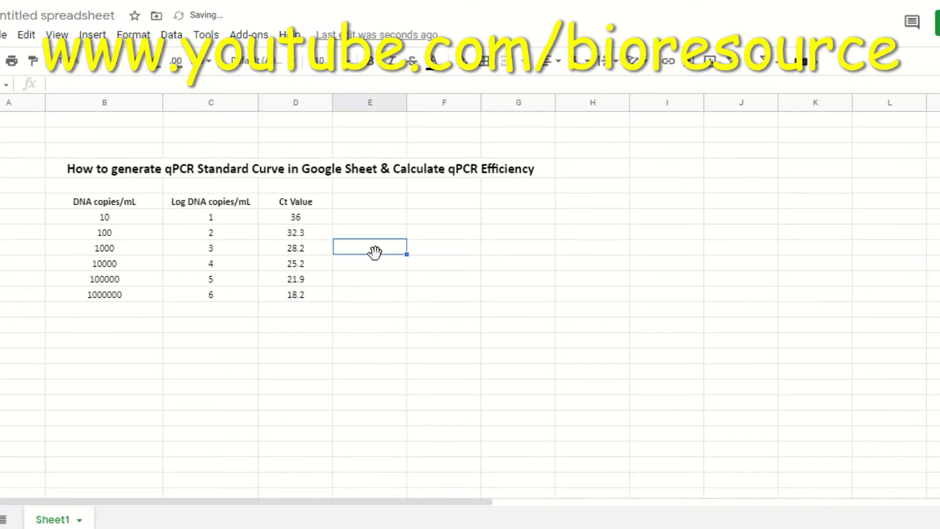
Insert a scatter chart of the Ct values in D7:D12 and move it beside the data table, starting at column E.
drag(302, 217, 300, 300)
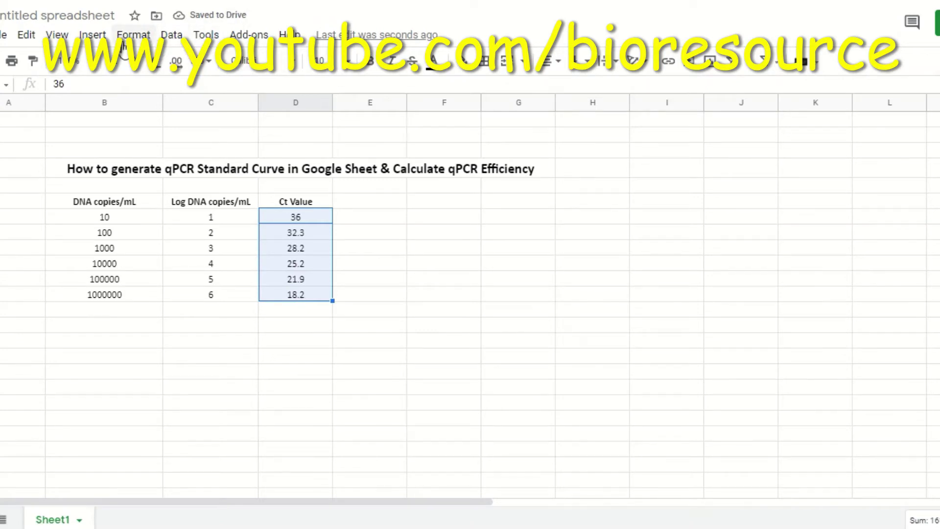
click(100, 36)
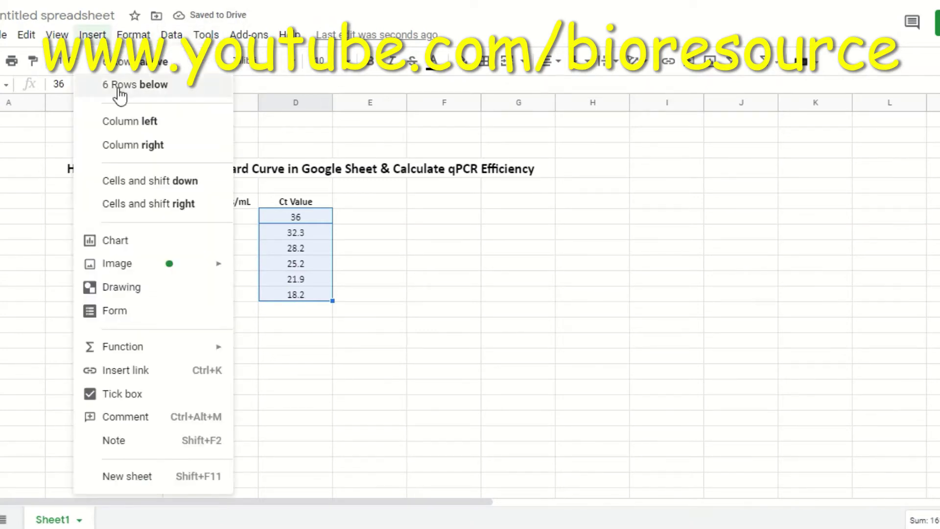
click(122, 242)
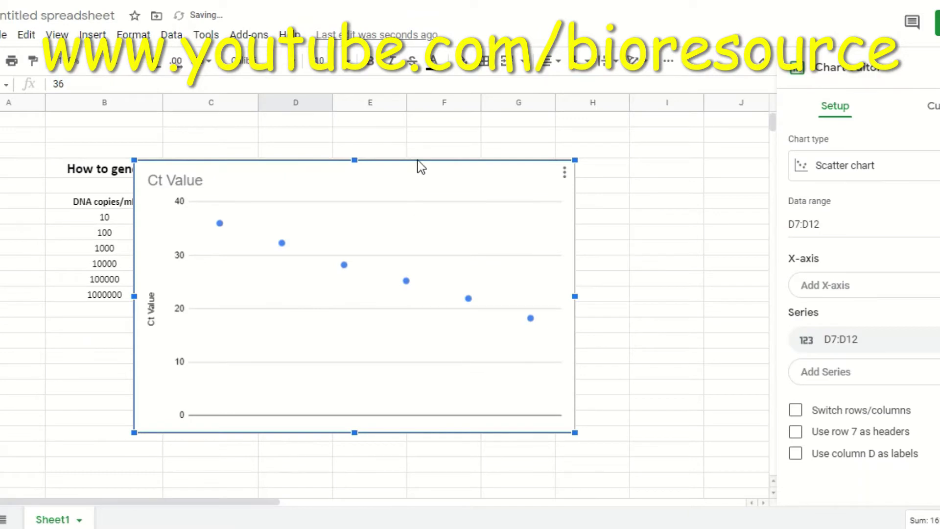
drag(421, 166, 628, 198)
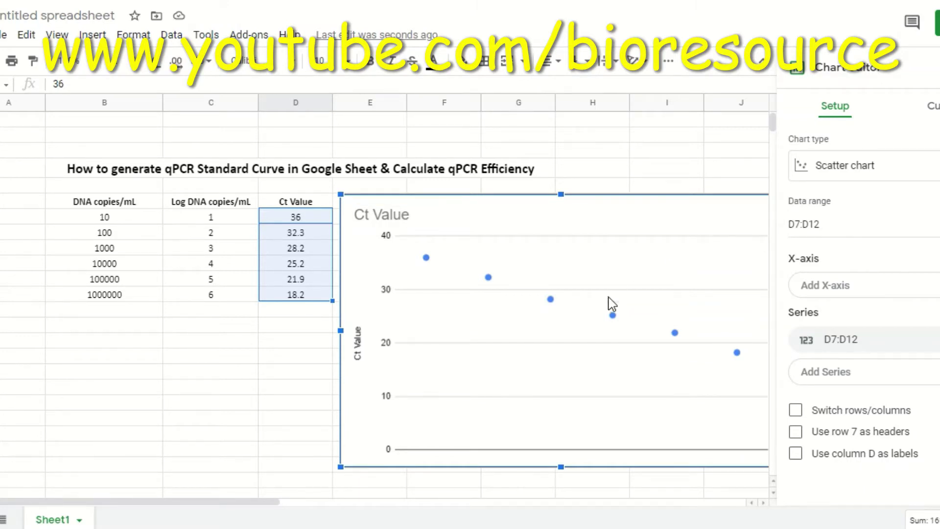
Add a linear trend line to the Ct value data series in the scatter chart.
right_click(611, 312)
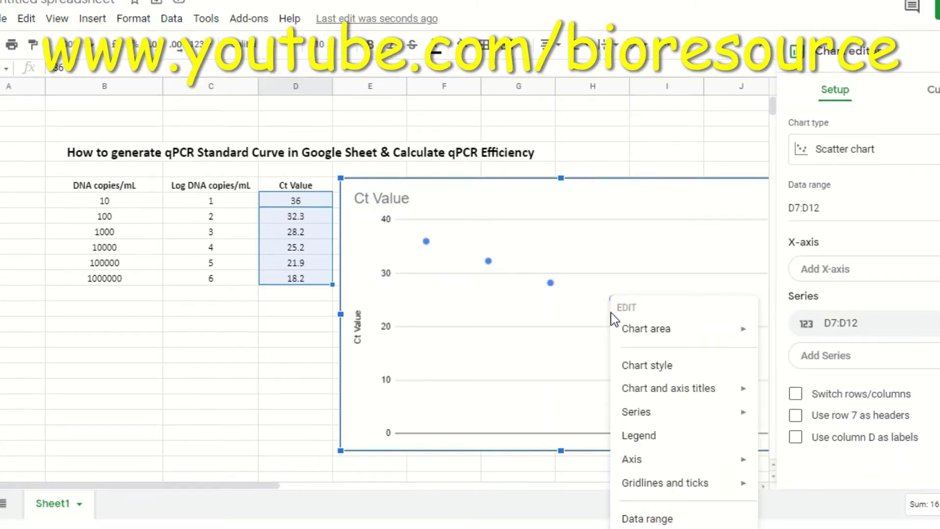
click(564, 272)
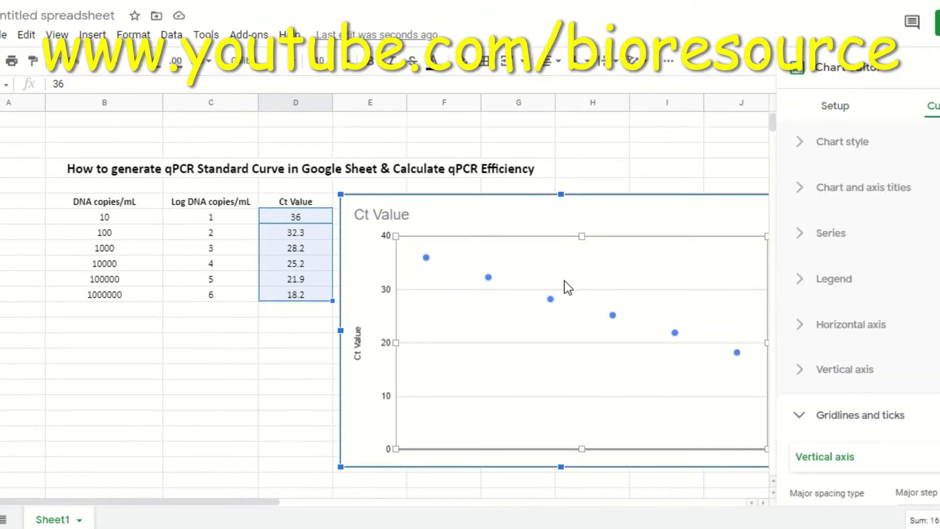
click(549, 282)
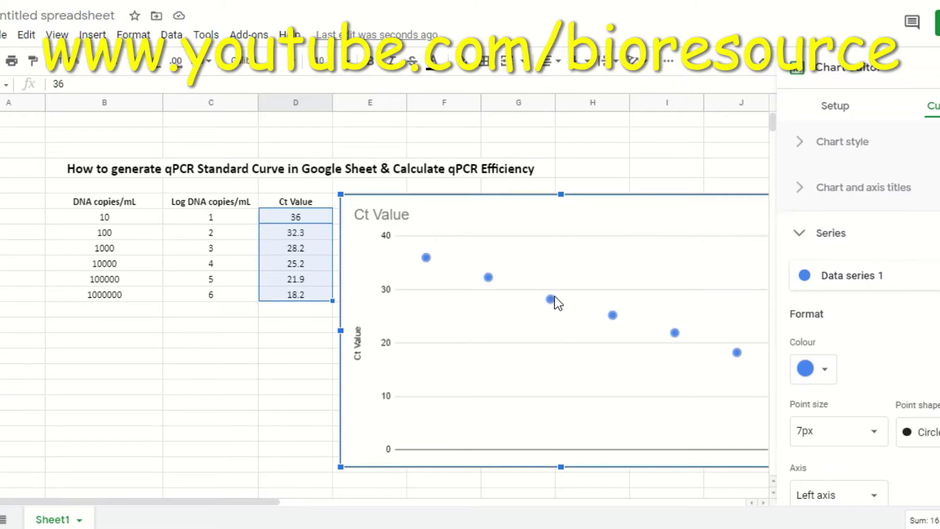
scroll(887, 277, down, 3)
scroll(888, 277, down, 2)
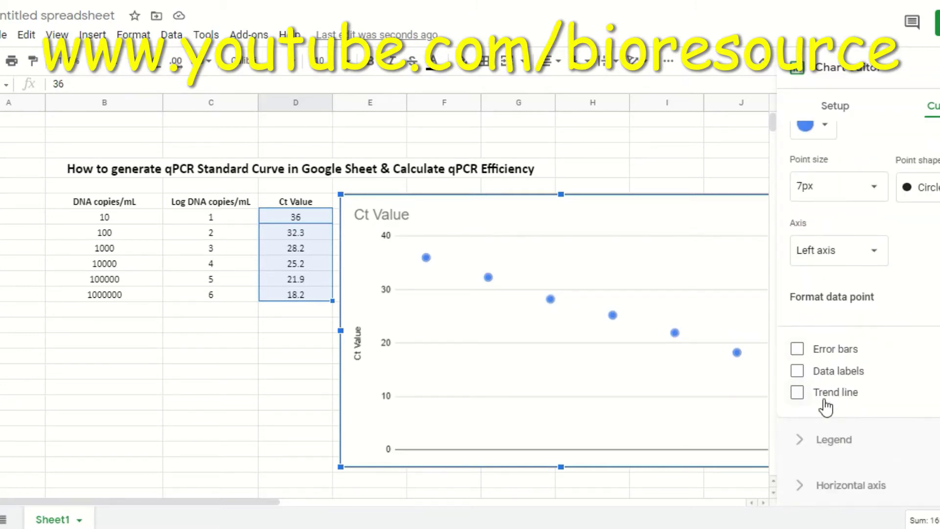
click(796, 392)
Show R² for the trend line and clear its customised label text.
scroll(886, 318, down, 3)
scroll(887, 319, down, 2)
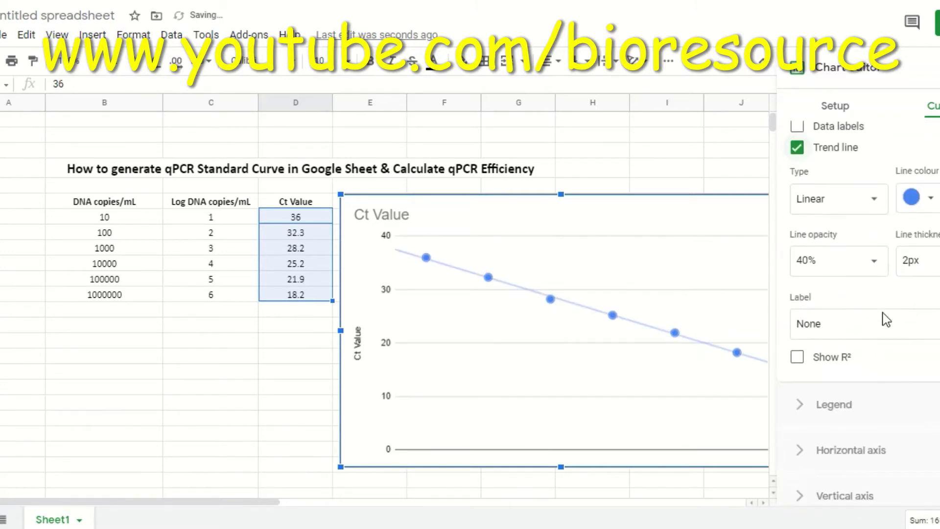
click(798, 356)
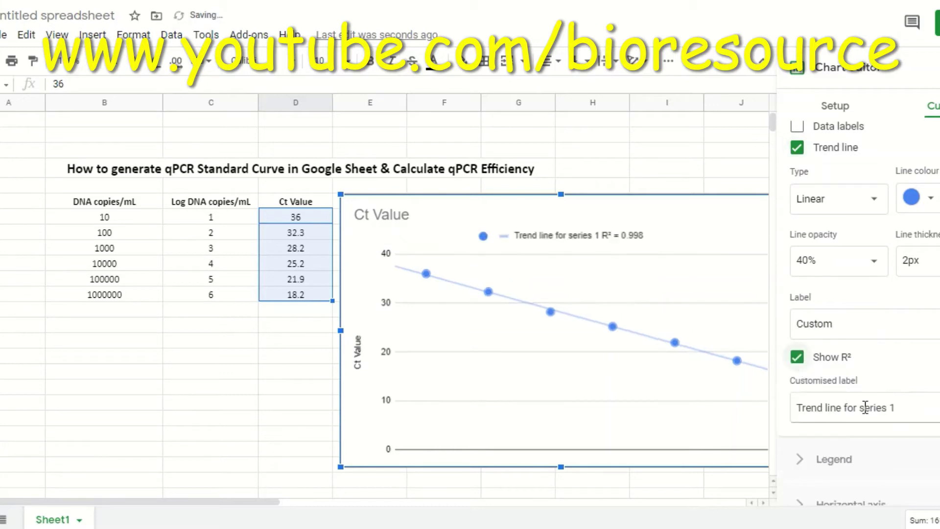
drag(898, 408, 791, 403)
key(BackSpace)
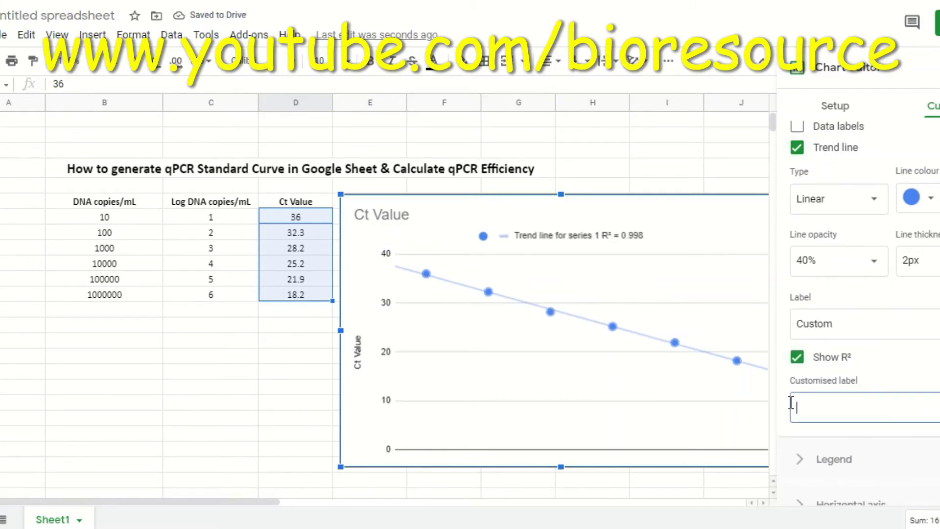
Change the chart title to "qPCR Standard Curve".
click(386, 219)
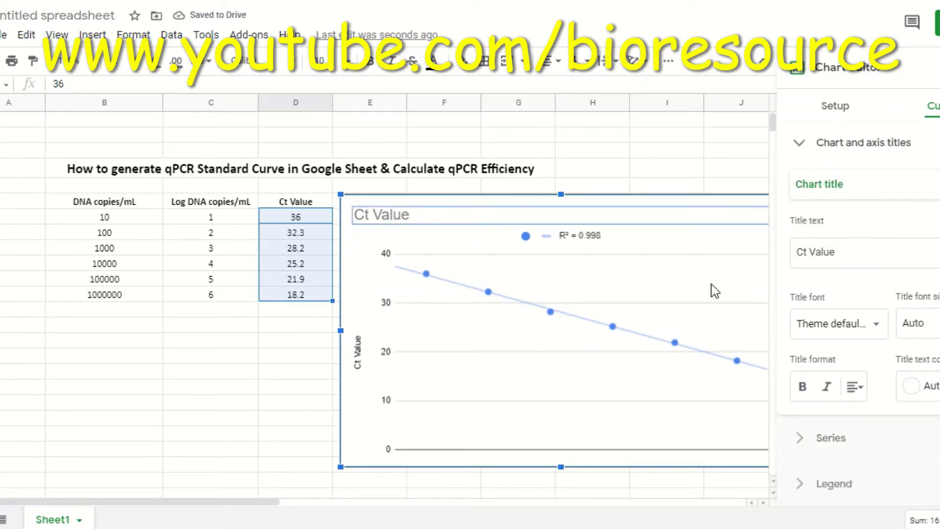
drag(869, 254, 757, 254)
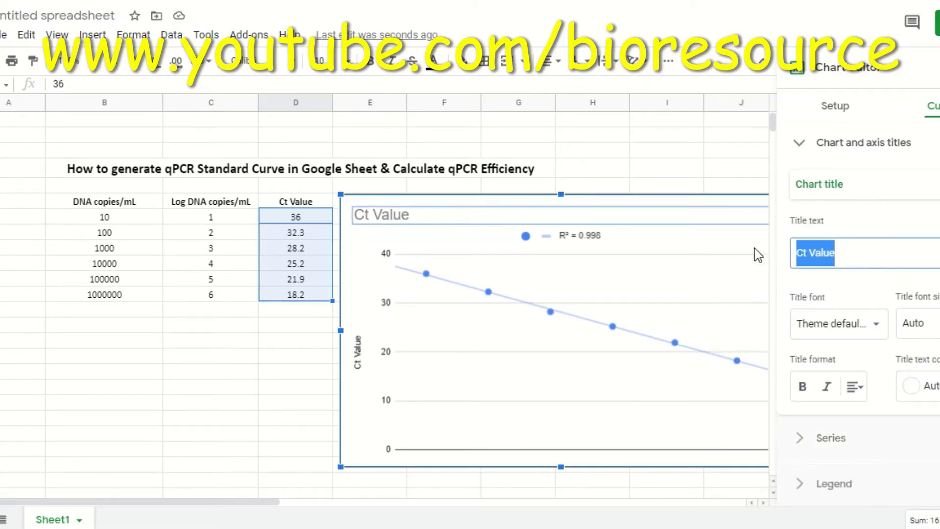
text(qP)
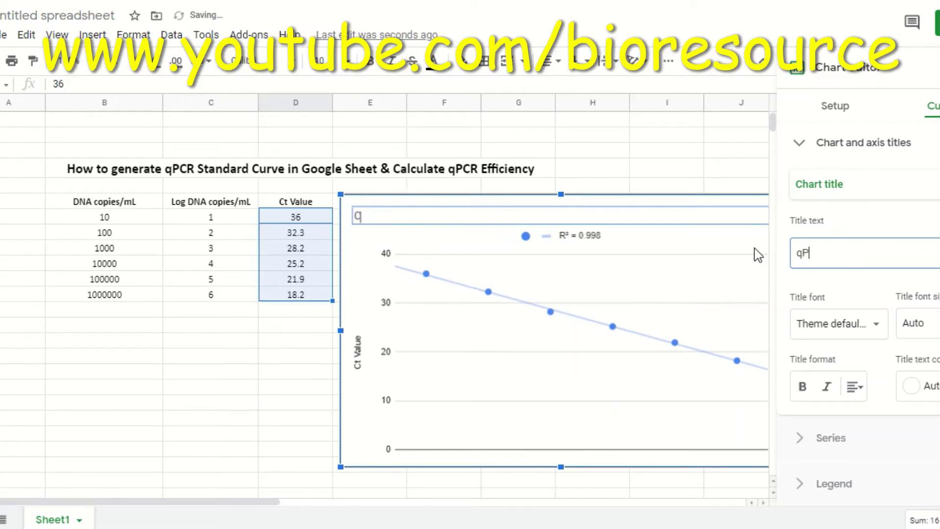
text(CR Stan)
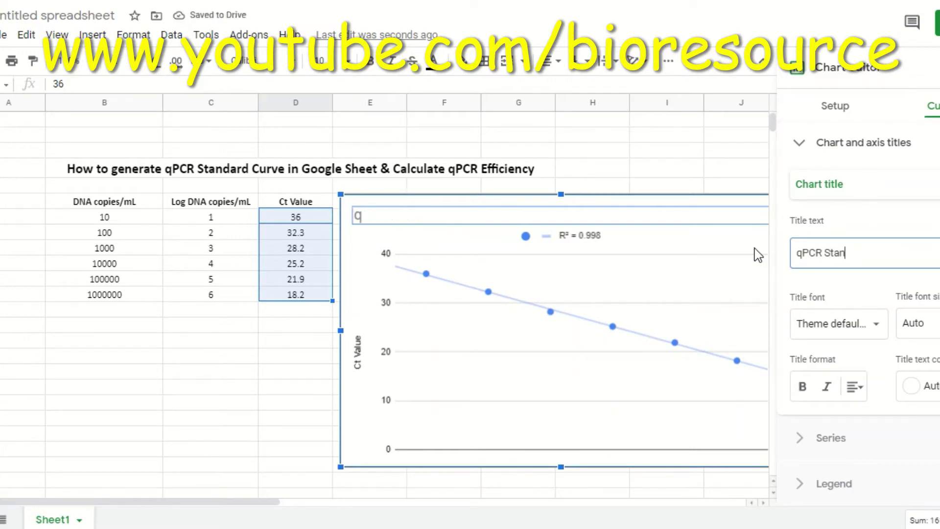
text(dard Curve)
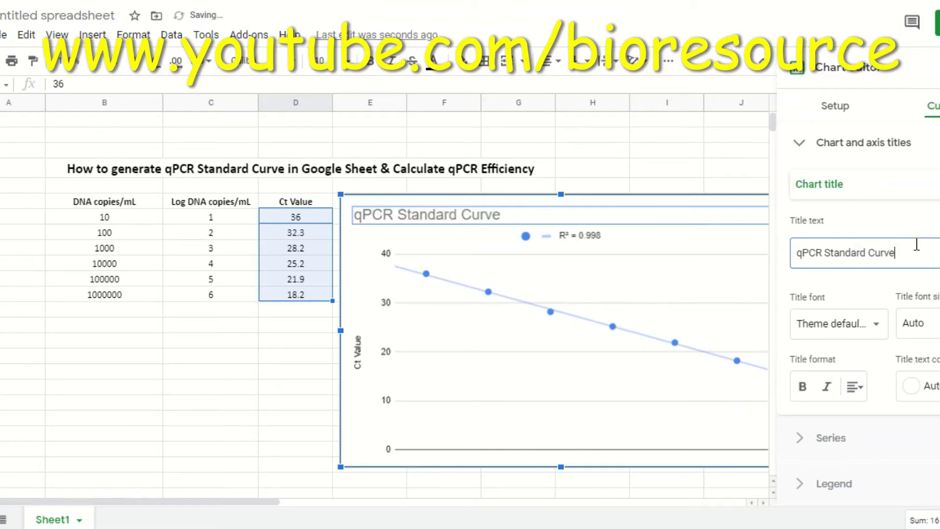
Format the chart title in bold Roboto and centre it above the plot.
click(833, 330)
scroll(842, 440, down, 2)
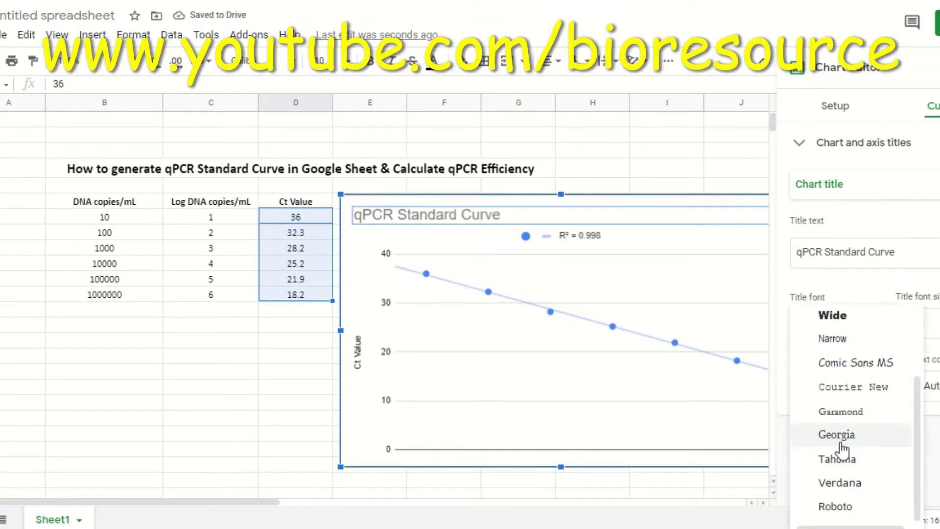
click(832, 507)
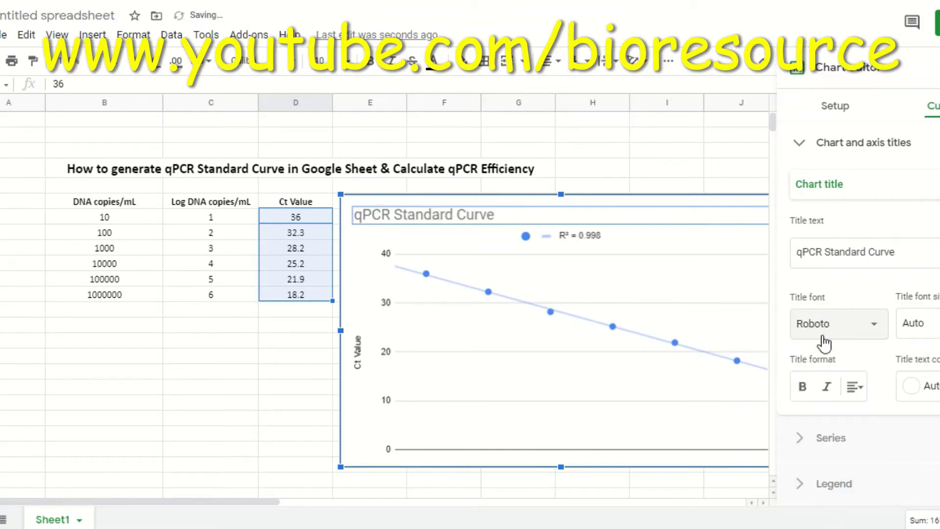
click(802, 387)
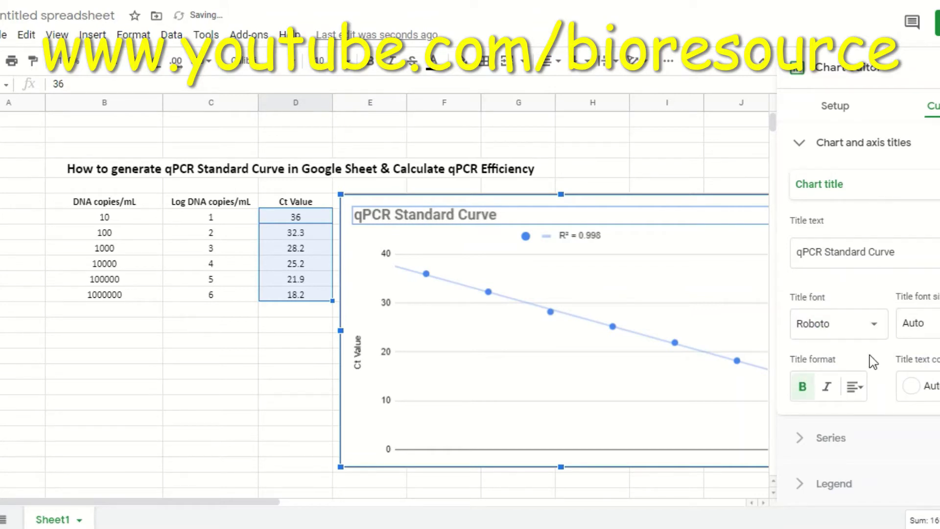
click(854, 386)
click(875, 415)
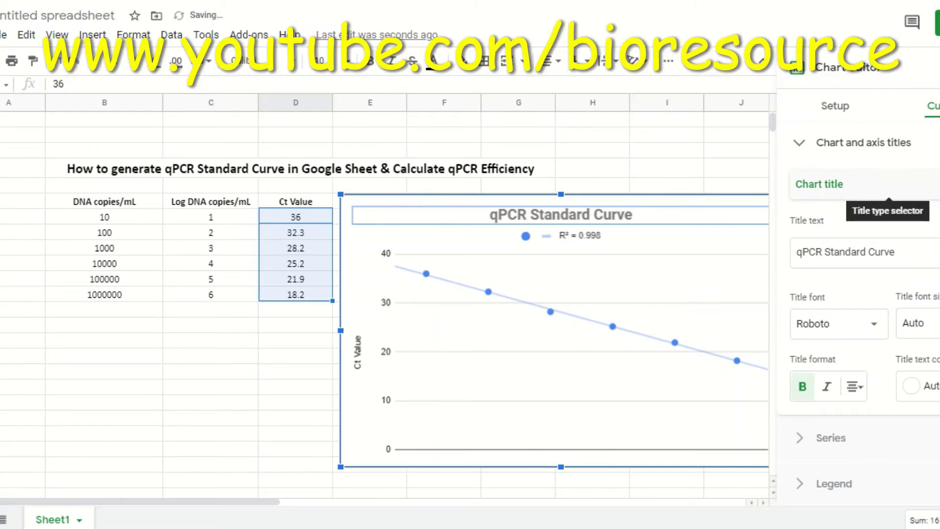
Add the horizontal axis title "Log DNA copies/mL" to the scatter chart.
click(887, 184)
click(911, 228)
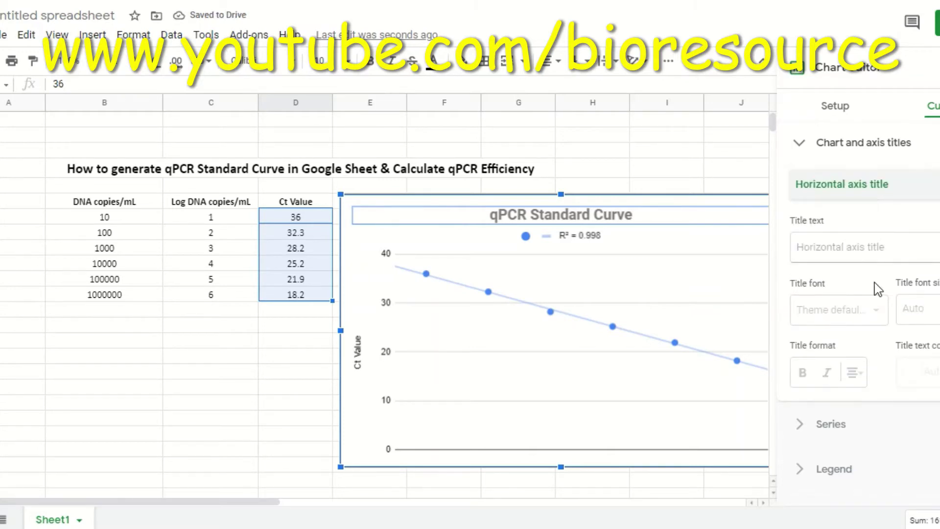
click(858, 249)
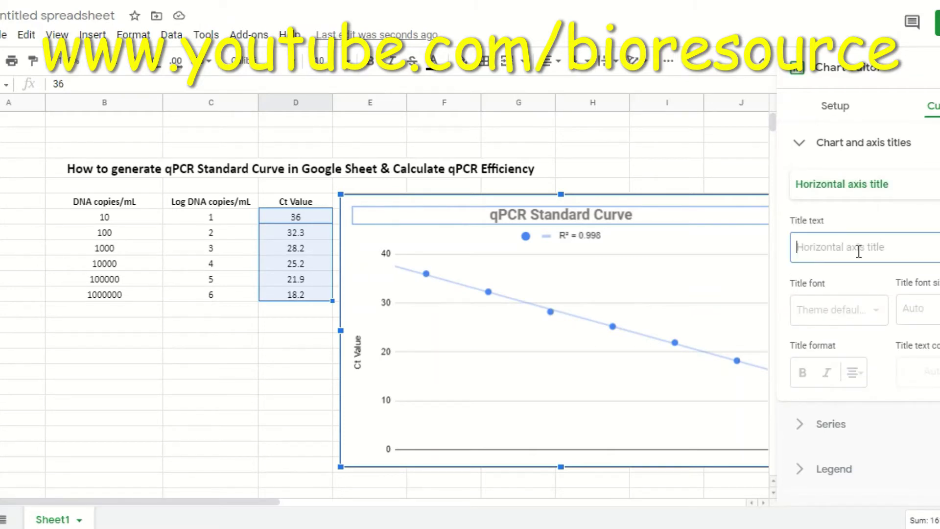
text(Log)
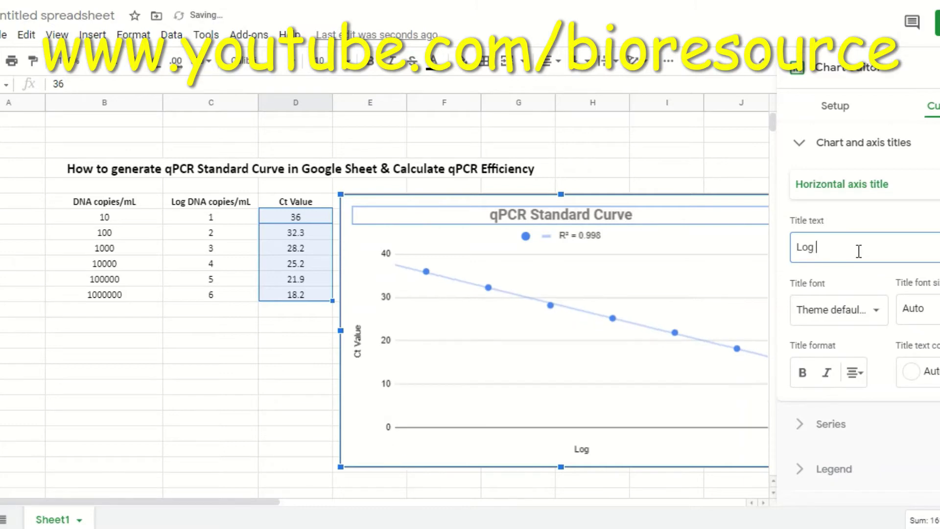
text( NA)
key(BackSpace)
text(DNA cop)
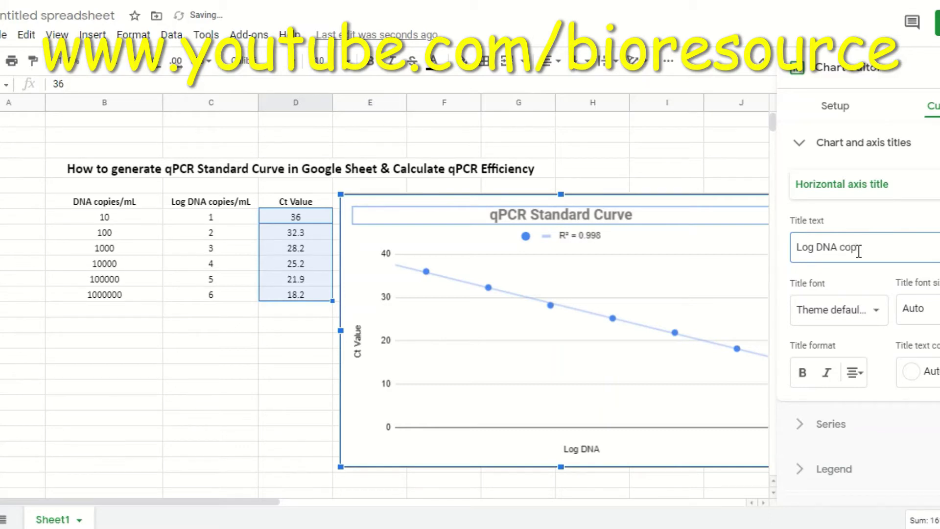
text(ies/mL)
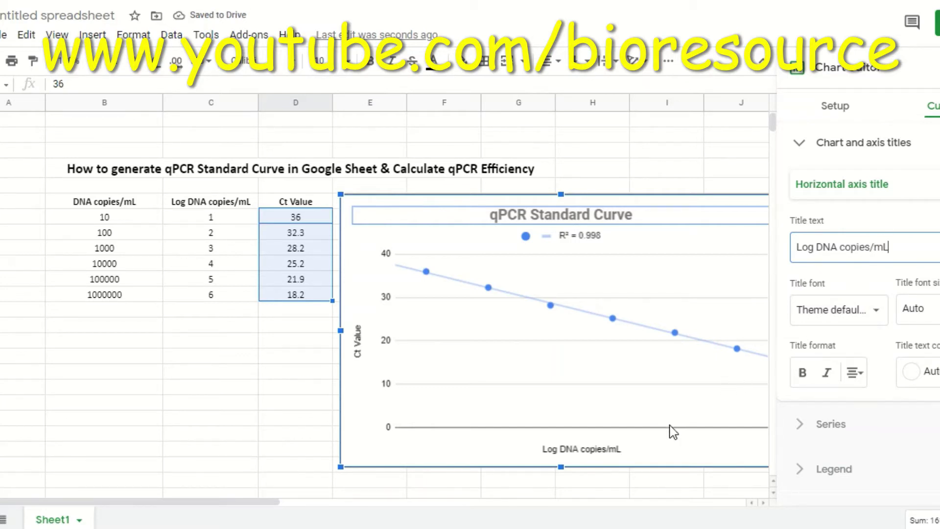
Set the scatter chart's X-axis to the Log DNA copies/mL values in Sheet1!C7:C12.
click(833, 425)
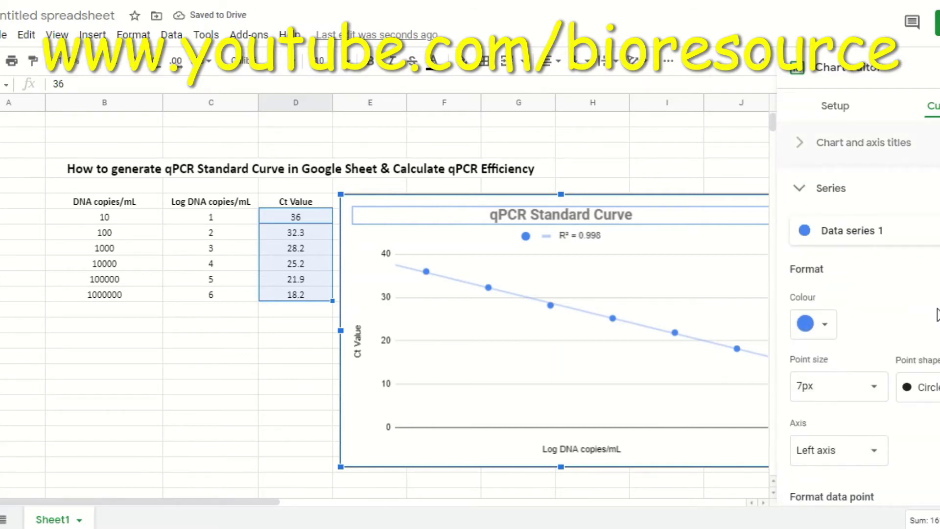
scroll(936, 313, down, 3)
scroll(934, 310, down, 2)
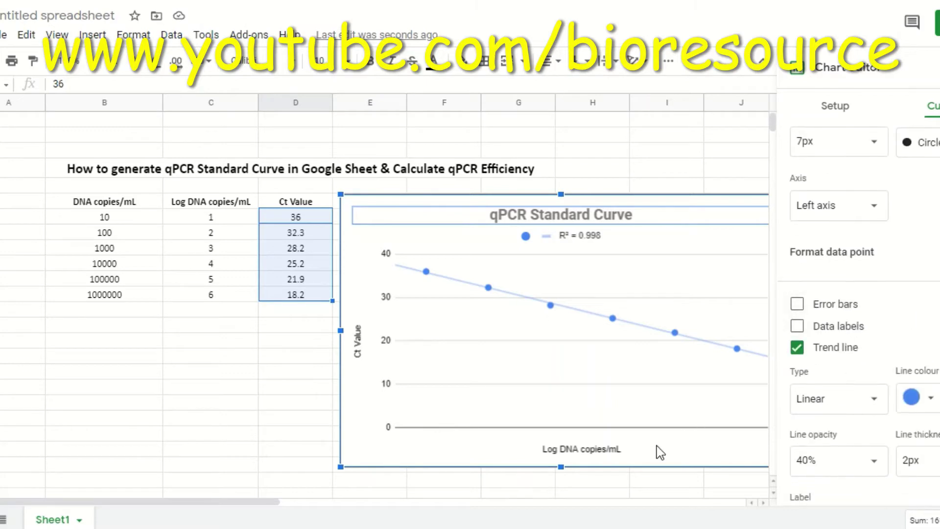
right_click(654, 429)
click(668, 417)
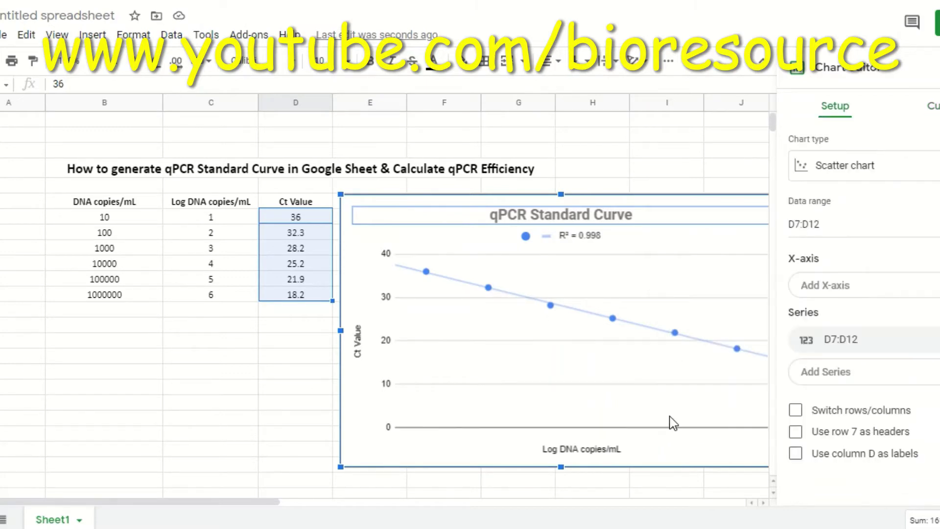
click(904, 294)
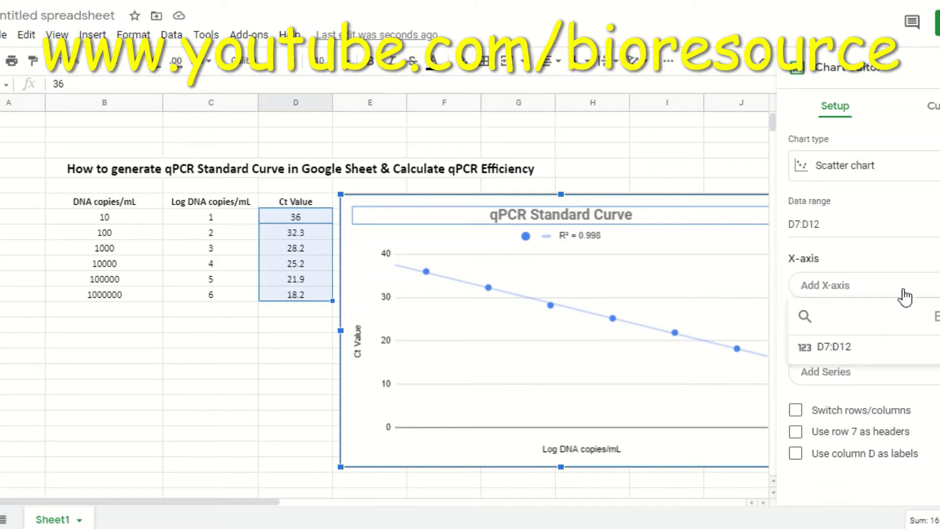
click(934, 317)
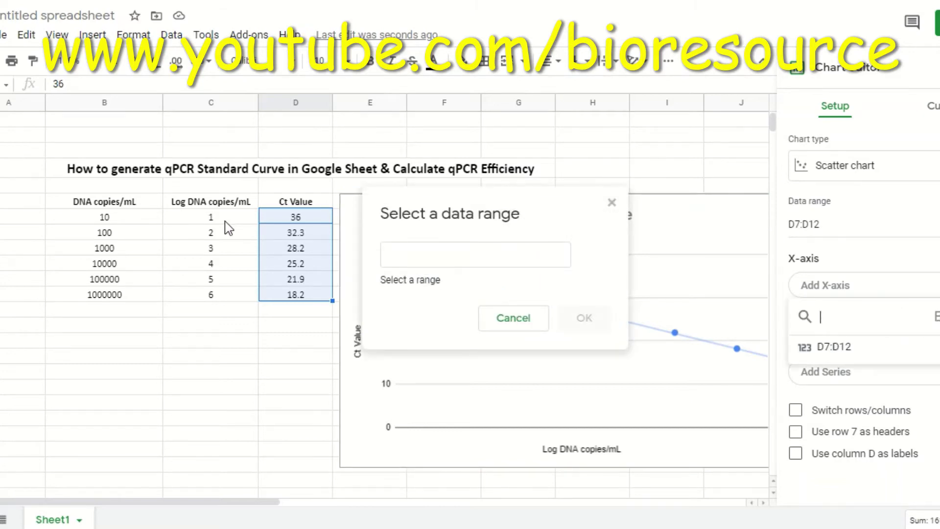
drag(225, 222, 215, 295)
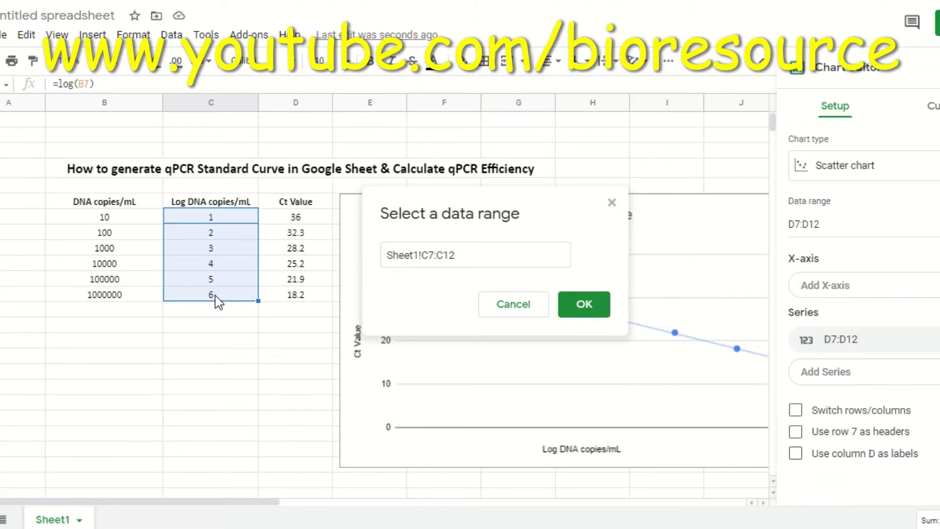
key(Return)
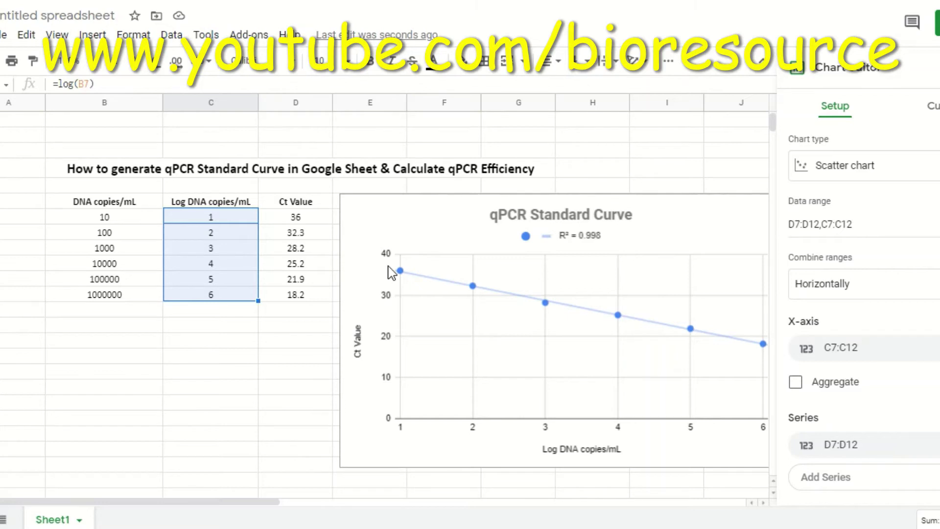
Enter the line equation y=mx+b as text in cell B15, below the data table.
click(67, 342)
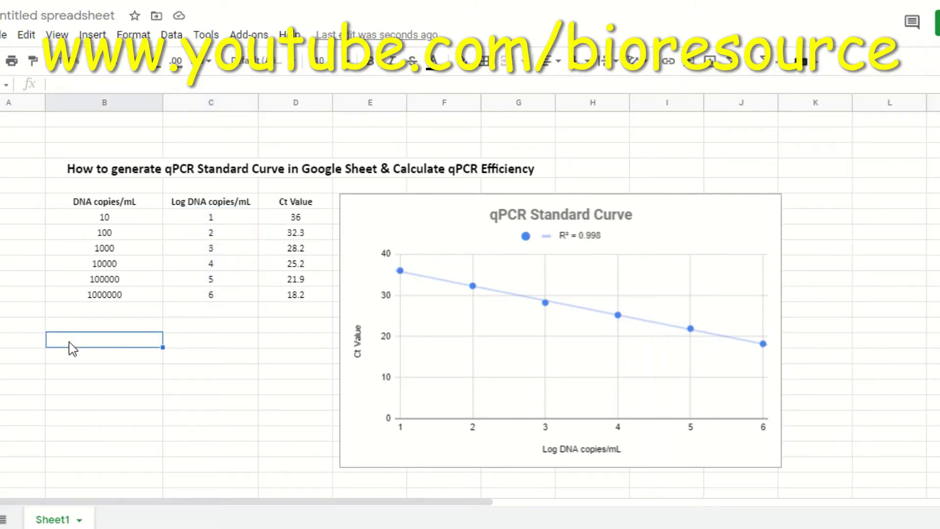
text(y=)
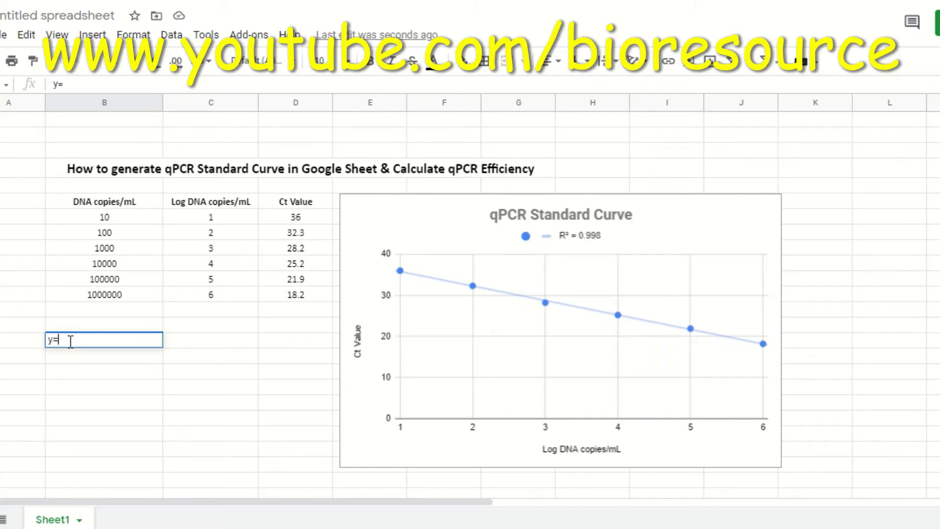
text(mx+b)
key(Return)
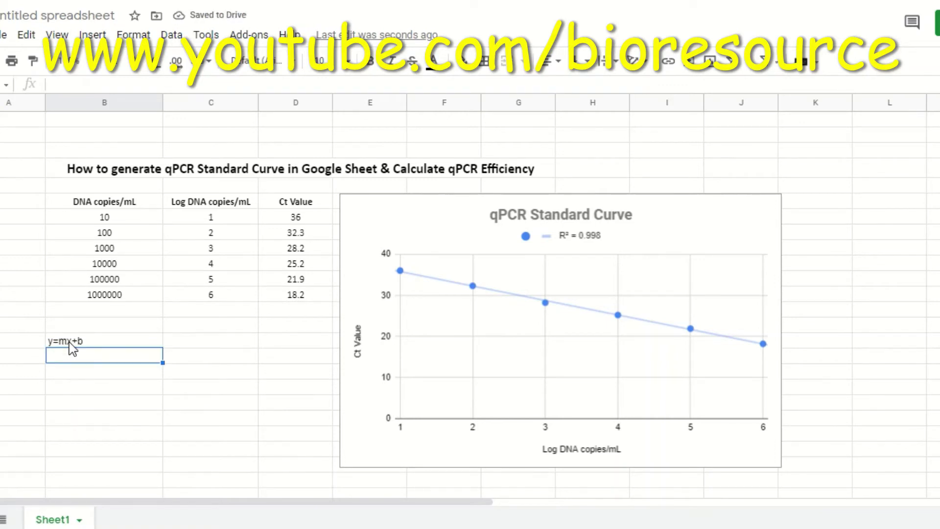
Enter the notes m=slope in C15 and b=Intercept in D15, beside the line equation.
click(70, 342)
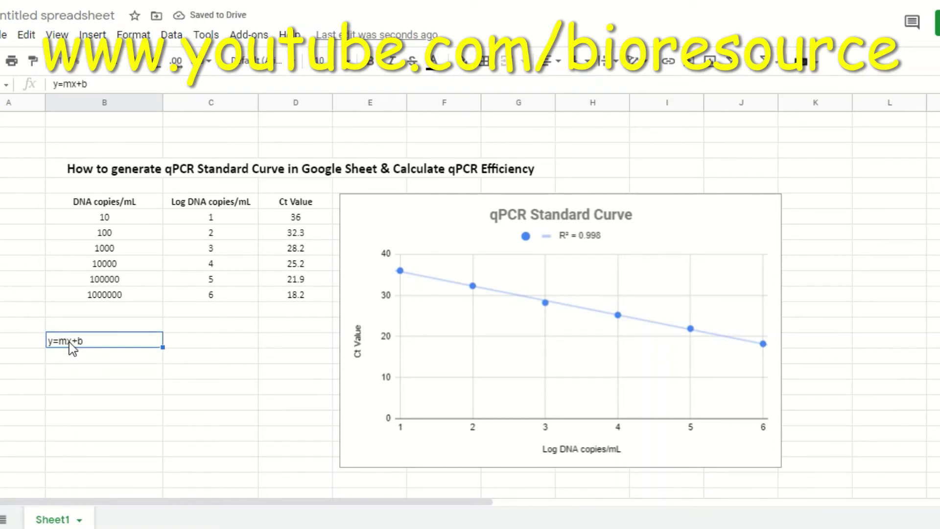
key(Tab)
text(m)
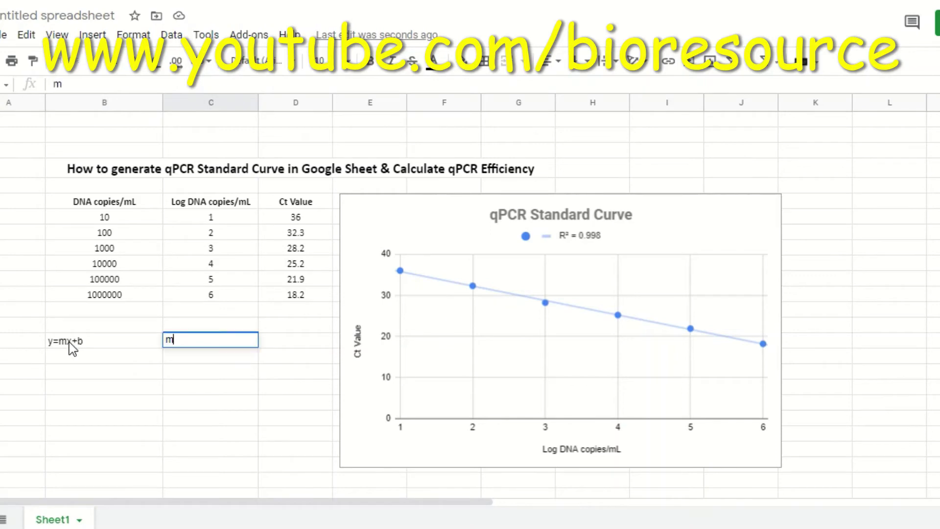
text(=slope)
key(Tab)
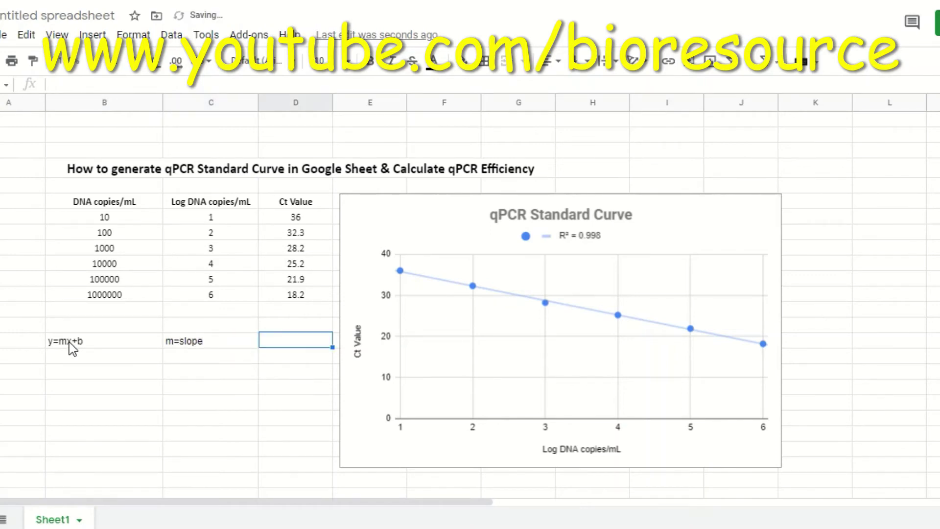
text(b)
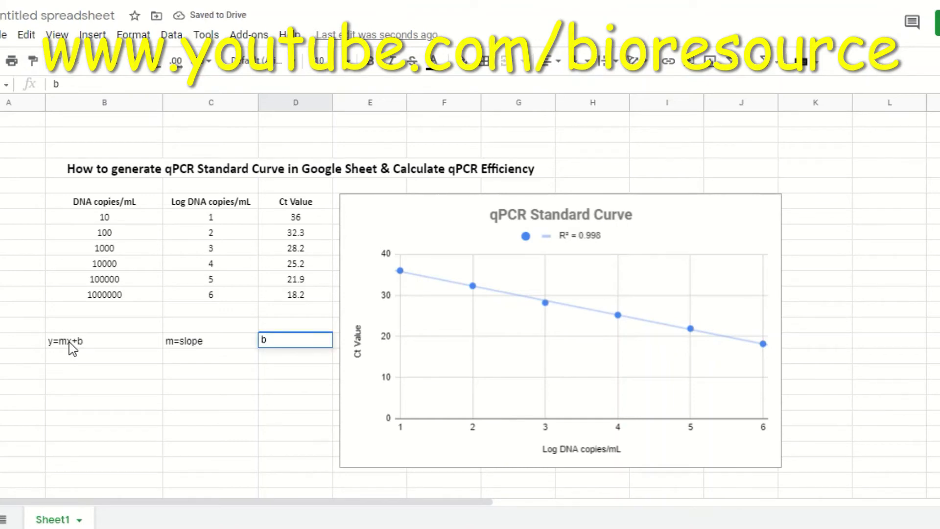
text(=i)
key(BackSpace)
text(I)
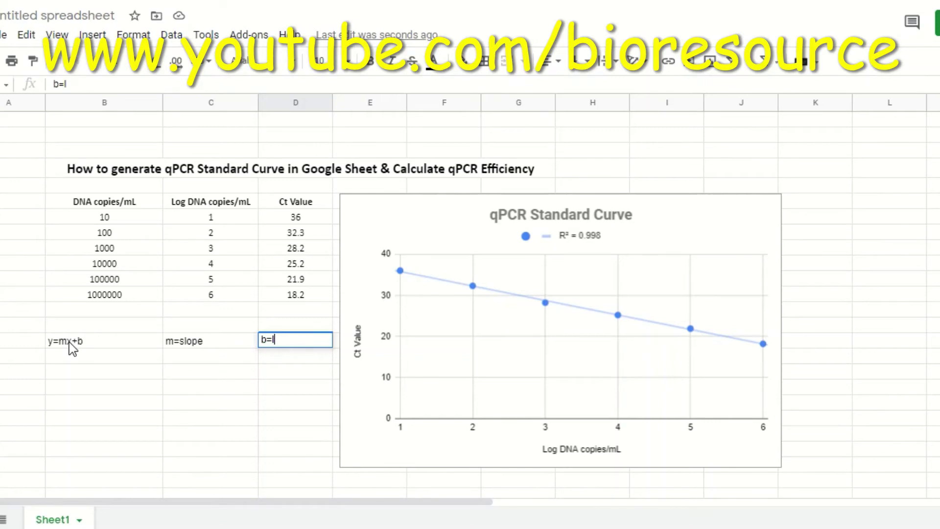
text(ntercept)
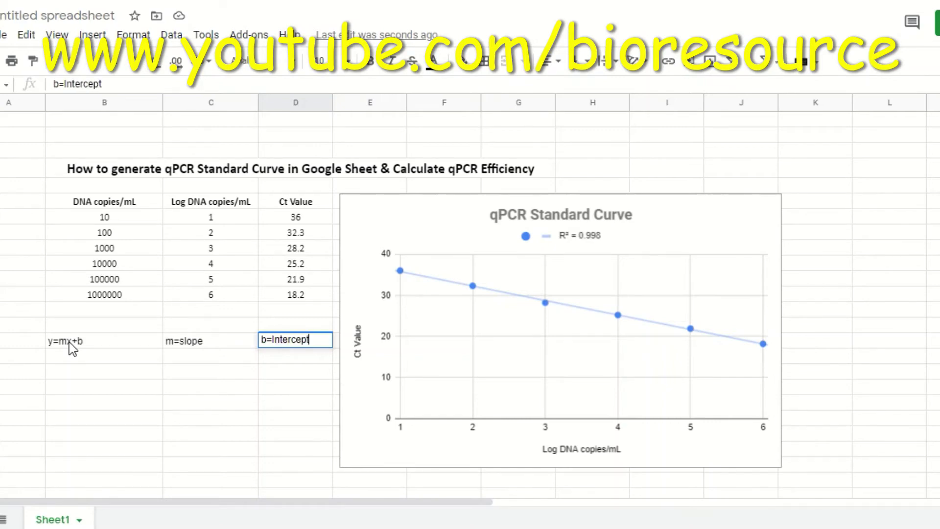
key(Return)
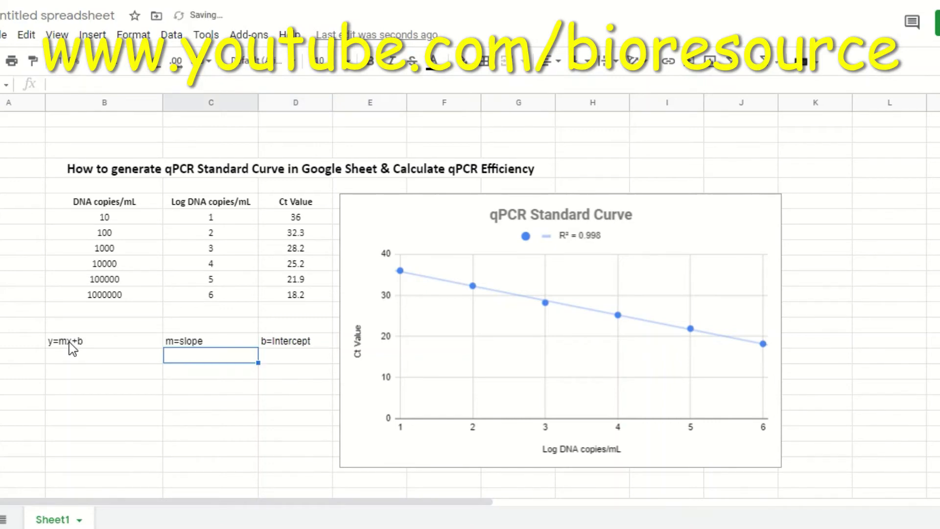
Label C16 as slope and D16 as Intercept, directly below the equation notes.
key(Left)
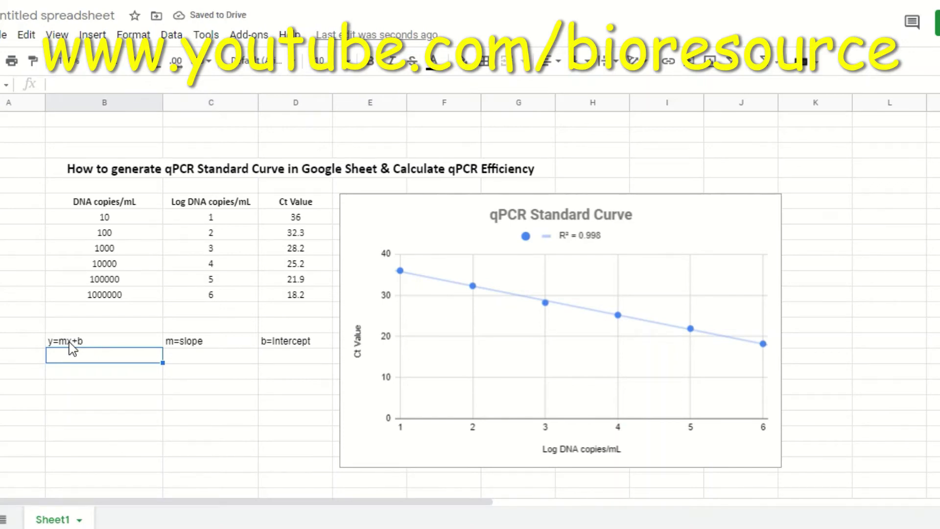
key(Right)
text(slope)
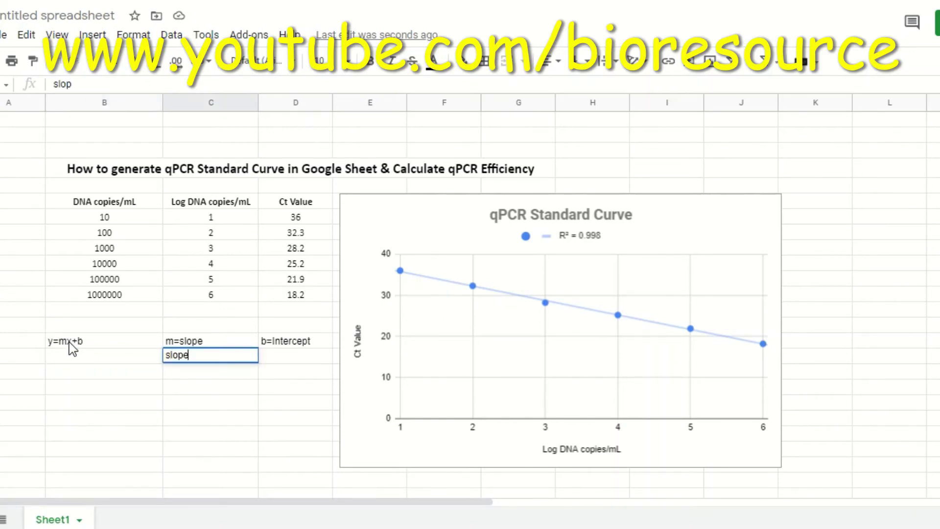
key(Tab)
text(In)
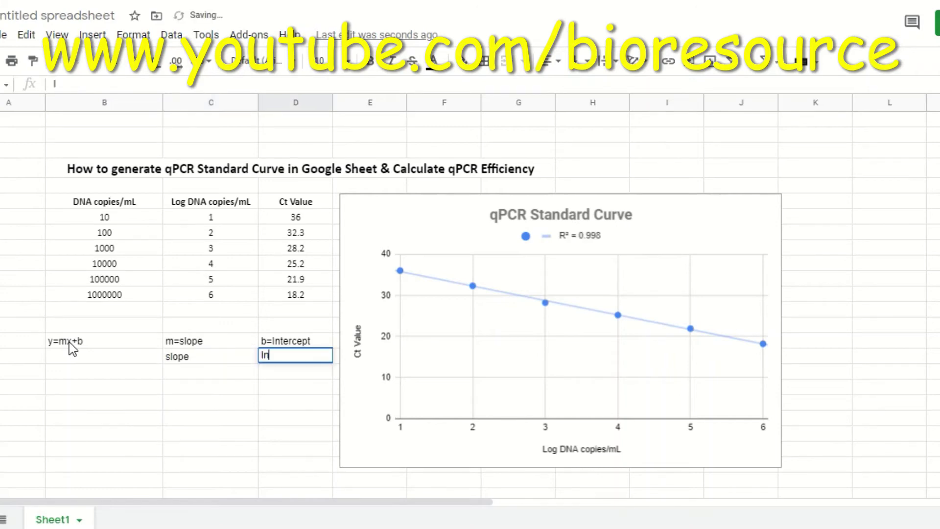
text(tercept)
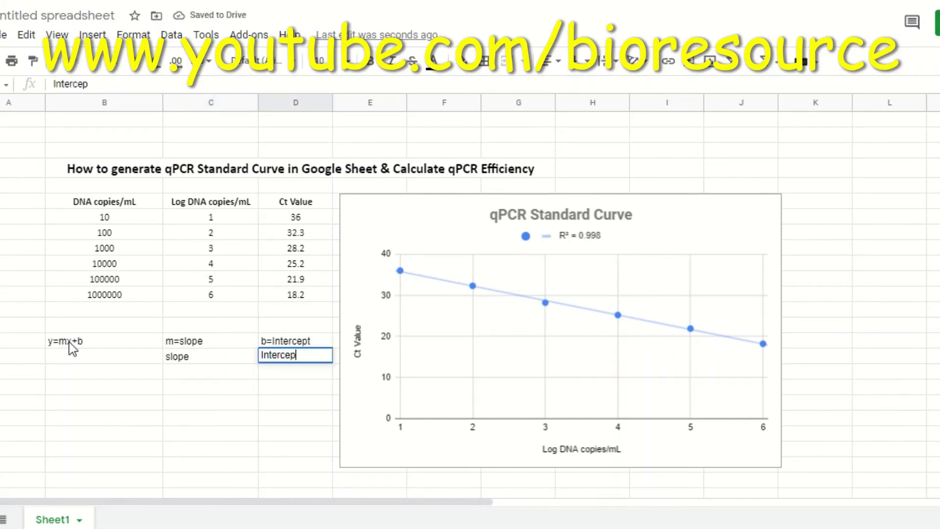
key(Return)
Calculate the slope in C17 with =SLOPE(D7:D12,C7:C12), using Ct values against log DNA copies.
text(=s)
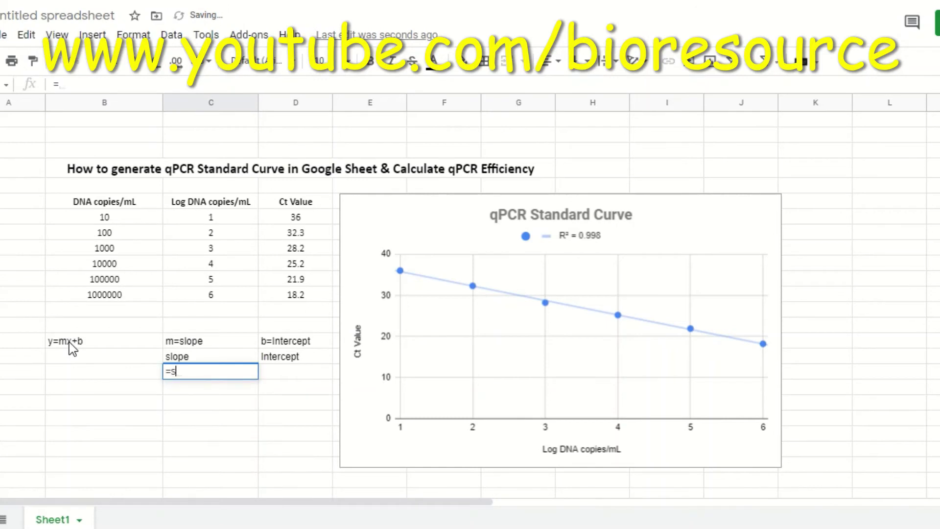
text(lope()
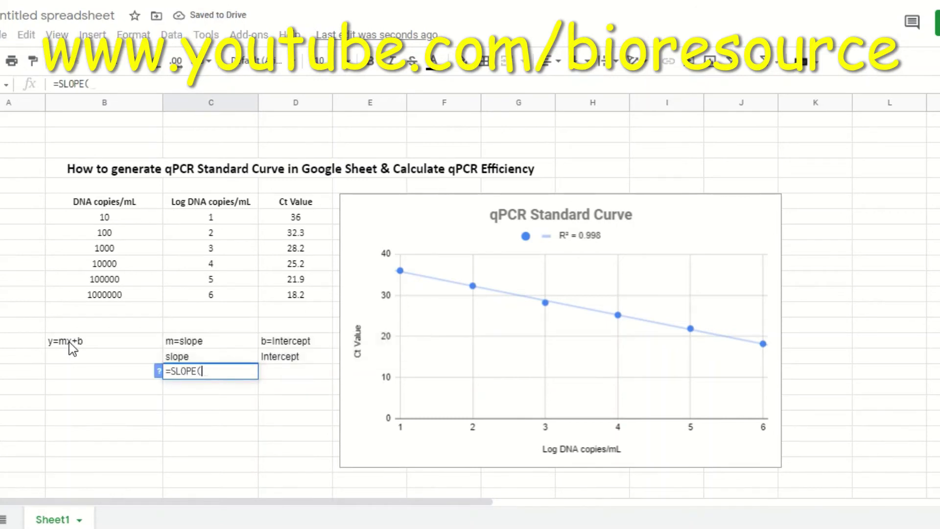
click(301, 219)
drag(303, 223, 302, 293)
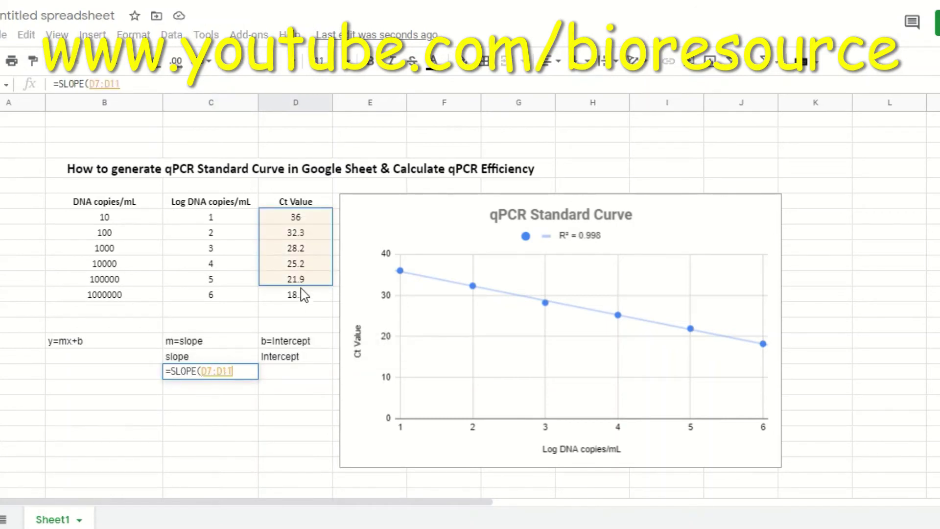
text(,)
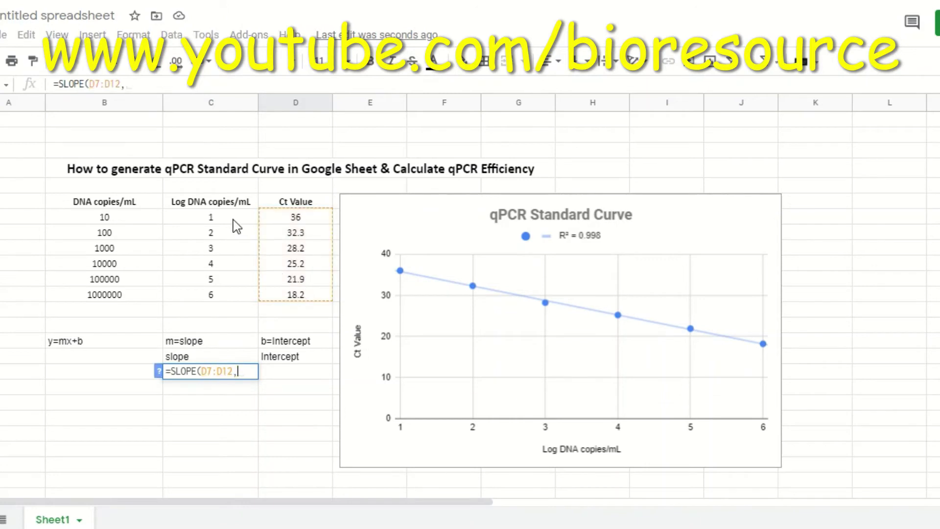
drag(235, 221, 231, 296)
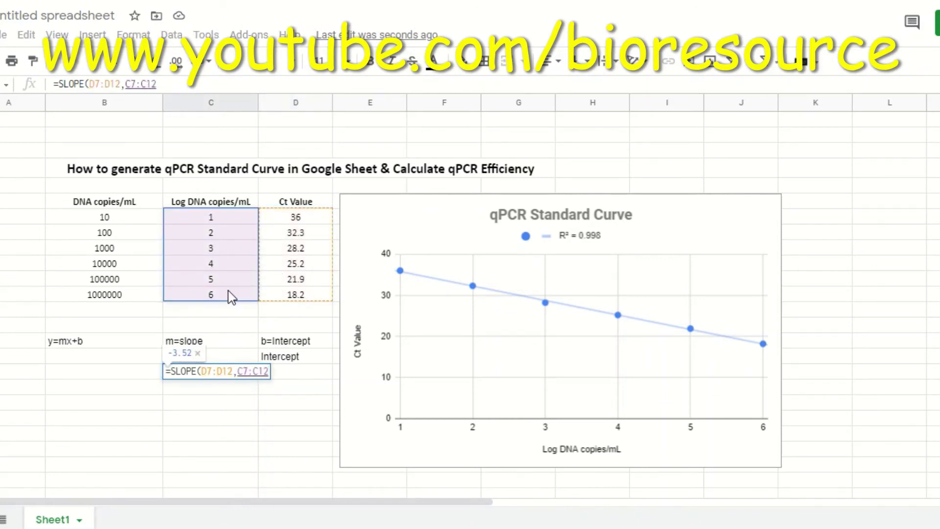
key(Return)
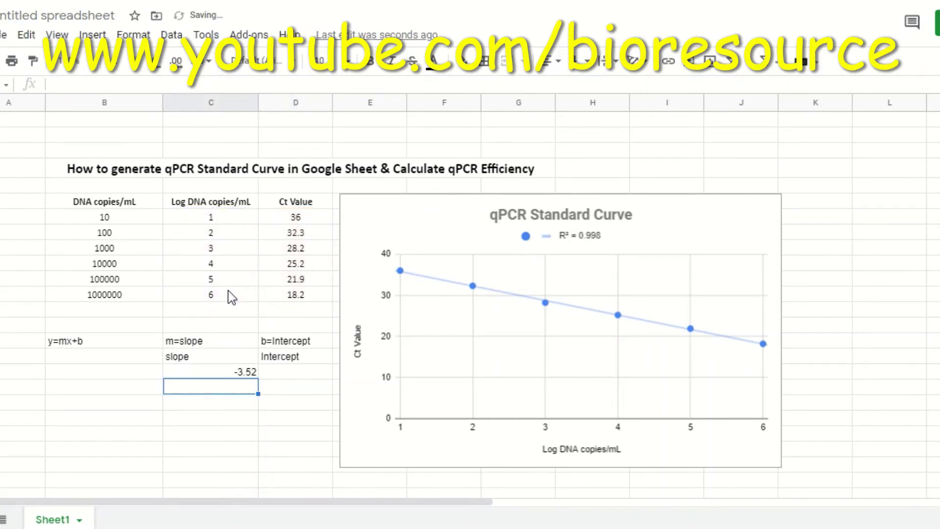
Calculate the intercept in D17 with =INTERCEPT(D7:D12,C7:C12), using Ct values against log DNA copies.
click(279, 371)
text(=)
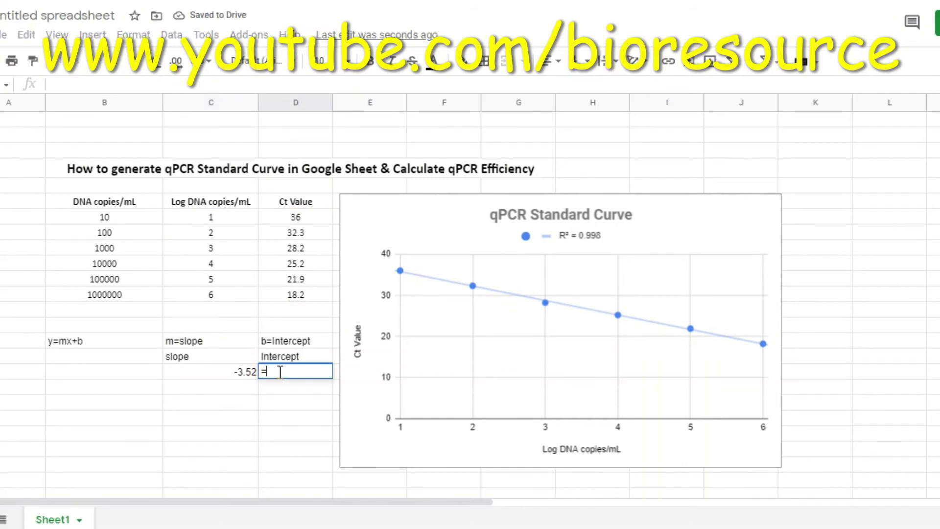
text(inter)
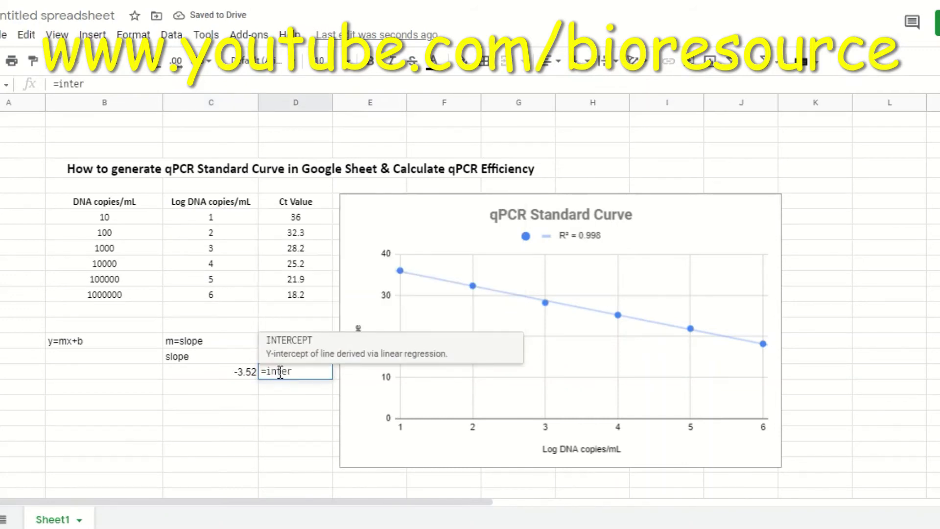
key(Tab)
drag(306, 218, 307, 298)
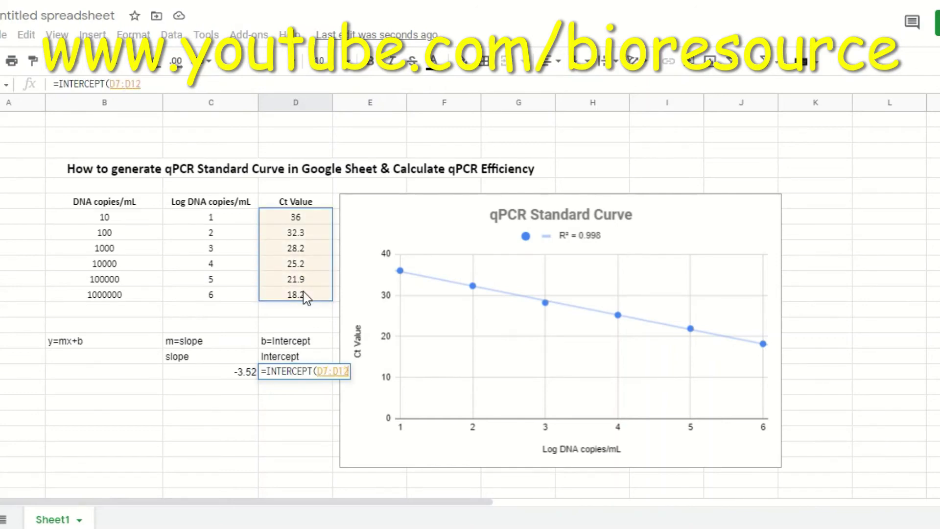
text(,)
drag(244, 216, 242, 304)
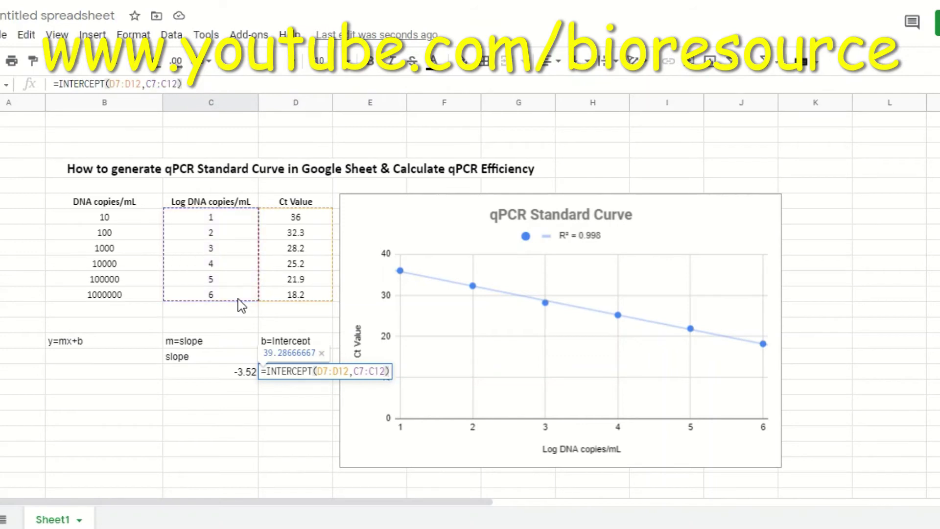
key(Return)
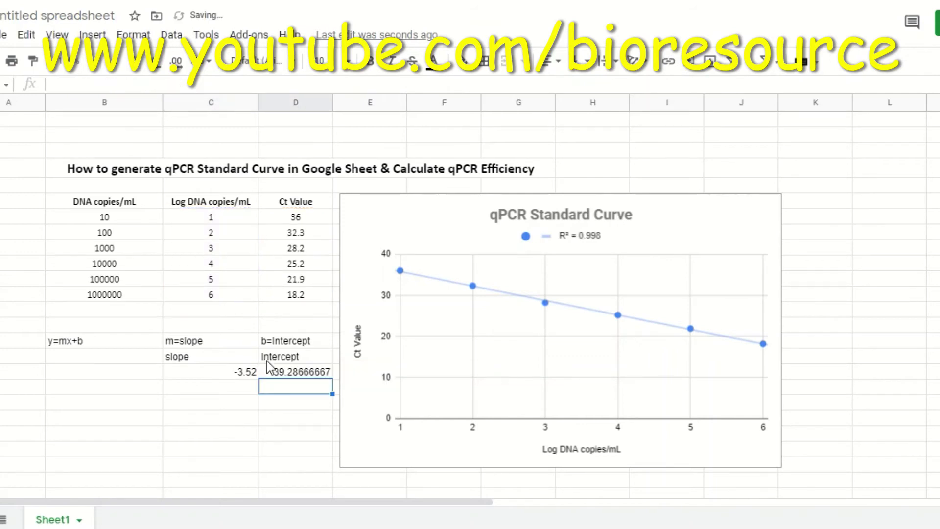
Reduce the intercept value in D17 to two decimal places.
click(289, 373)
click(156, 66)
click(157, 66)
click(157, 66)
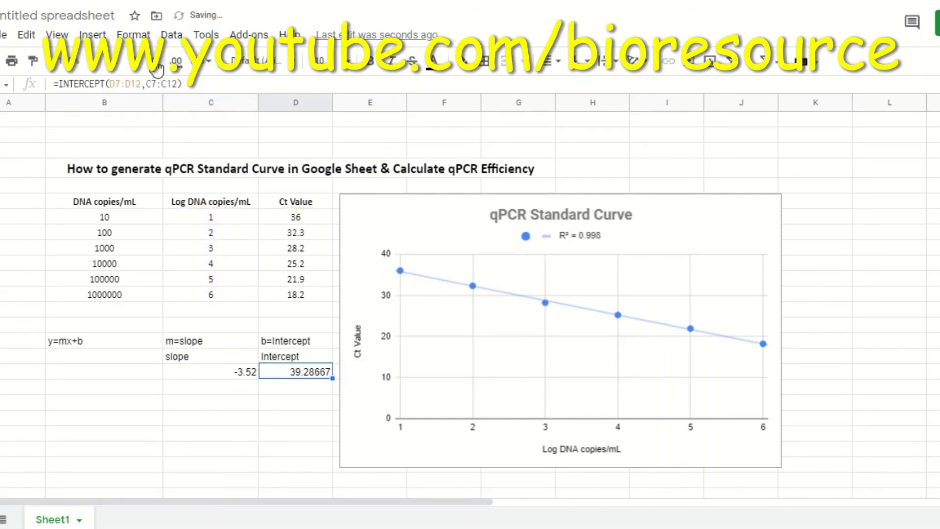
click(156, 66)
click(157, 66)
click(157, 66)
Enter the fitted line equation y=(-3.52)x+39.39 as text in B18.
click(192, 389)
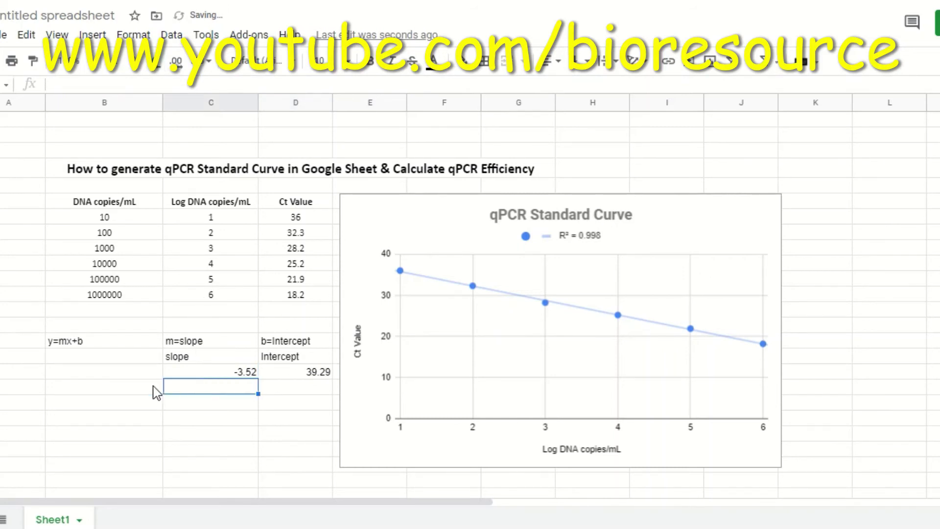
click(87, 387)
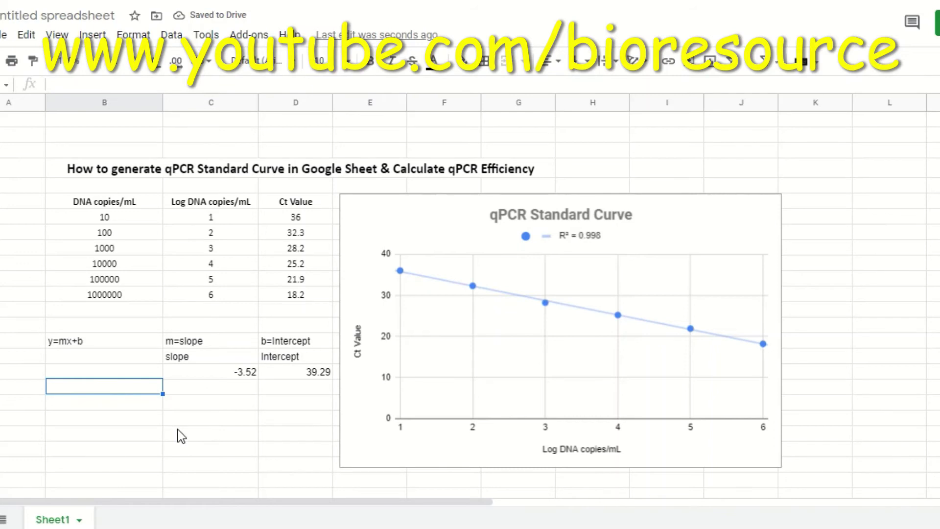
text(y=)
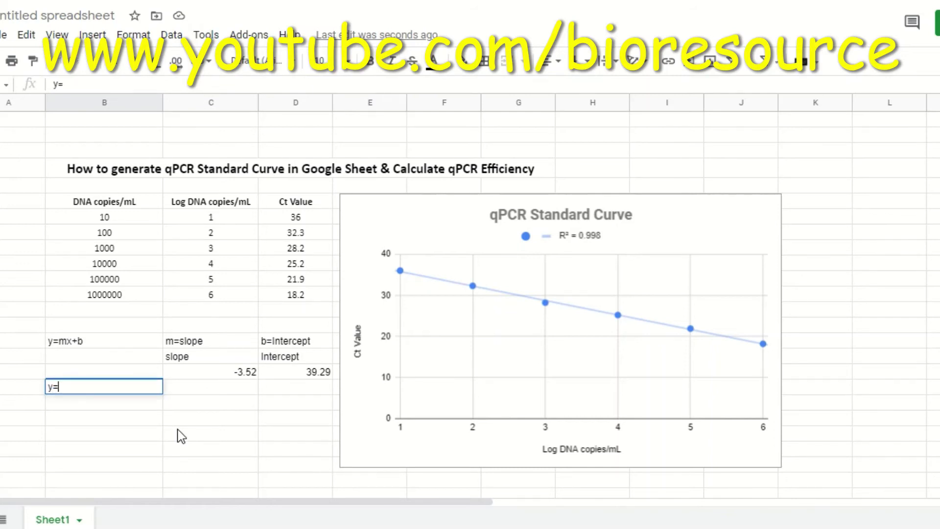
text((-3.52)x+)
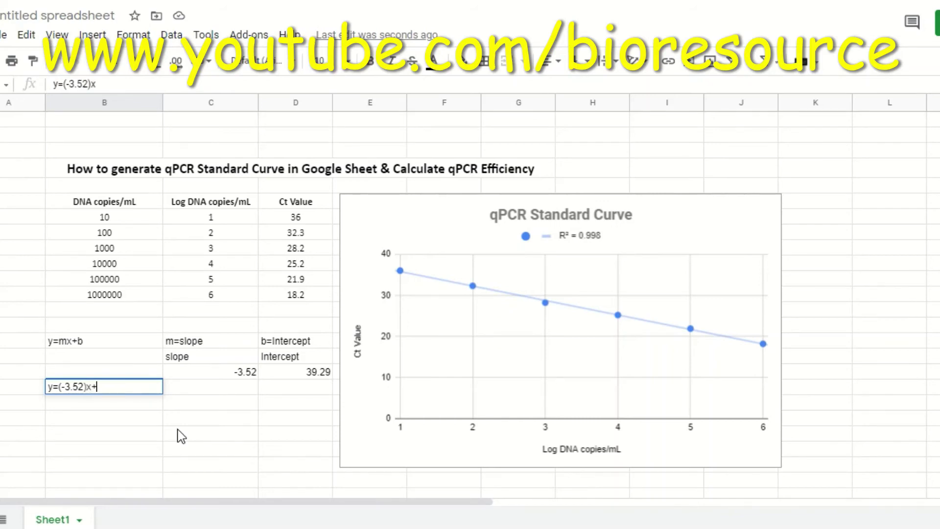
text(39.39)
key(Return)
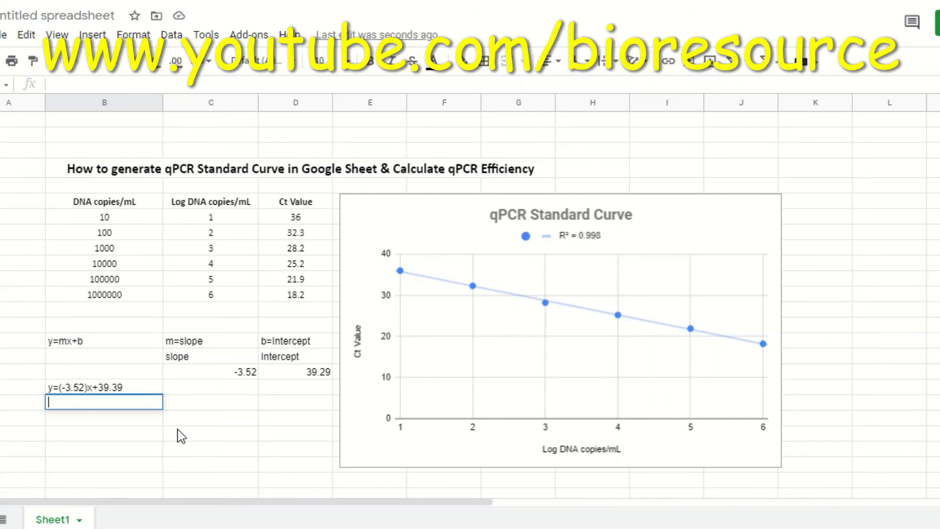
Label B20 as qPCR Efficiency [E], leaving one blank row below the fitted line equation.
key(Return)
key(Return)
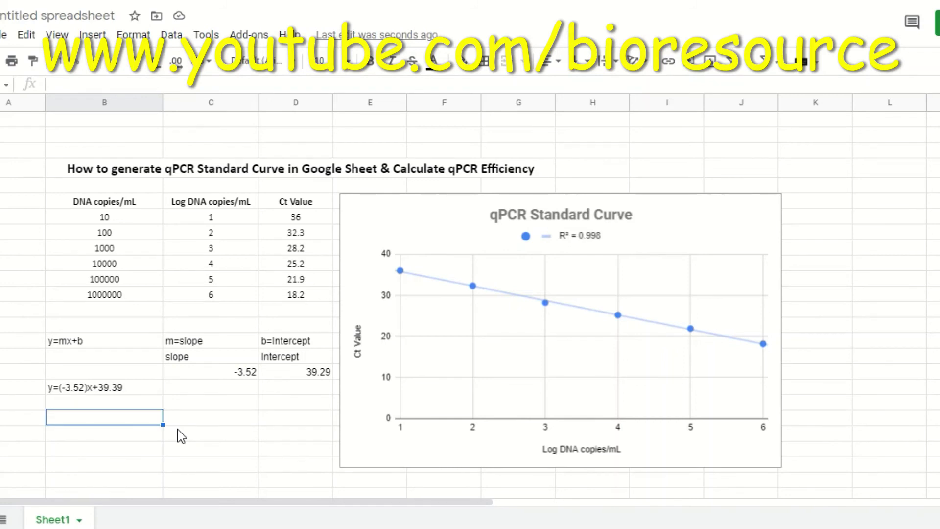
text(qPCR )
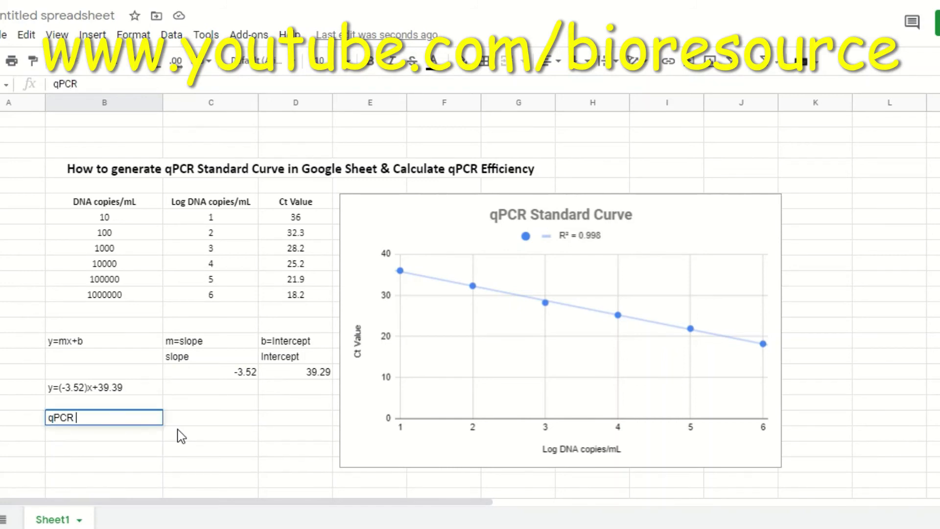
text(Efficie)
text(ncy)
key(BackSpace)
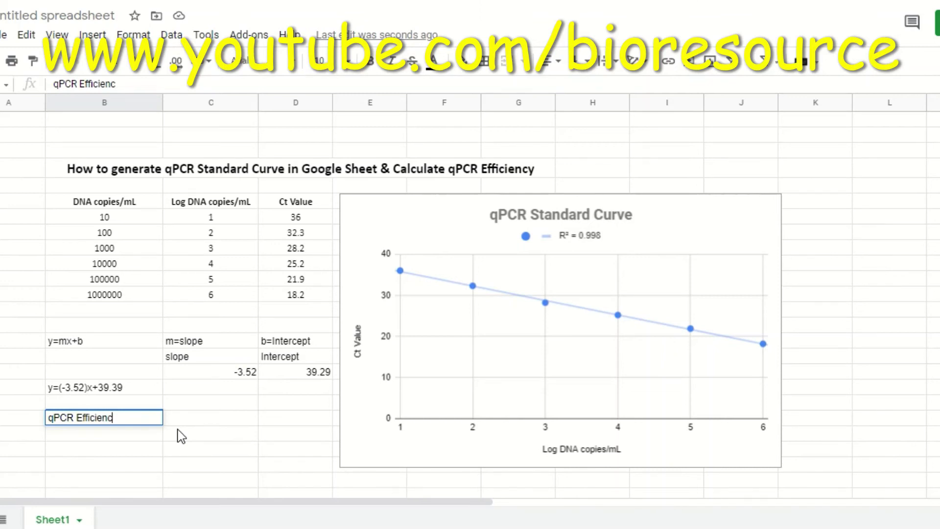
text(y [E])
key(Tab)
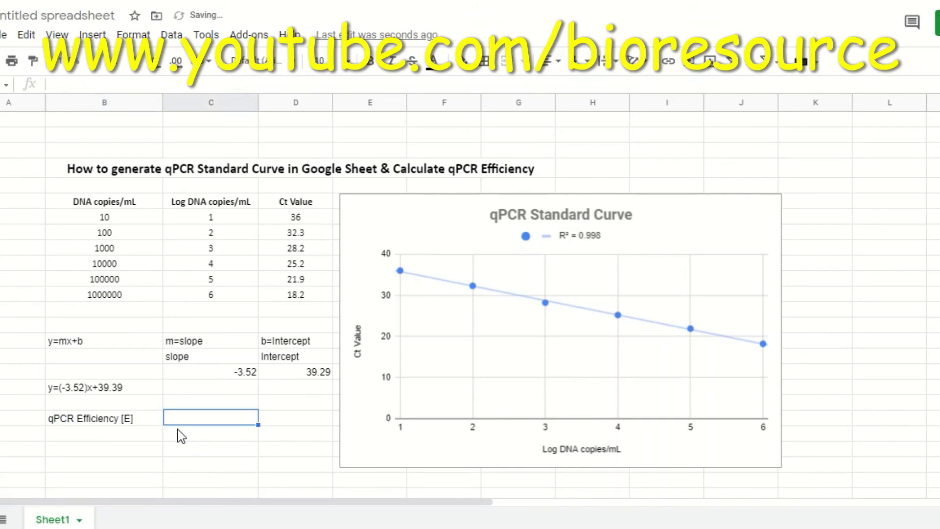
Write the efficiency formula E=10^(-1/slope) as text in C20, beside its label.
text(E=)
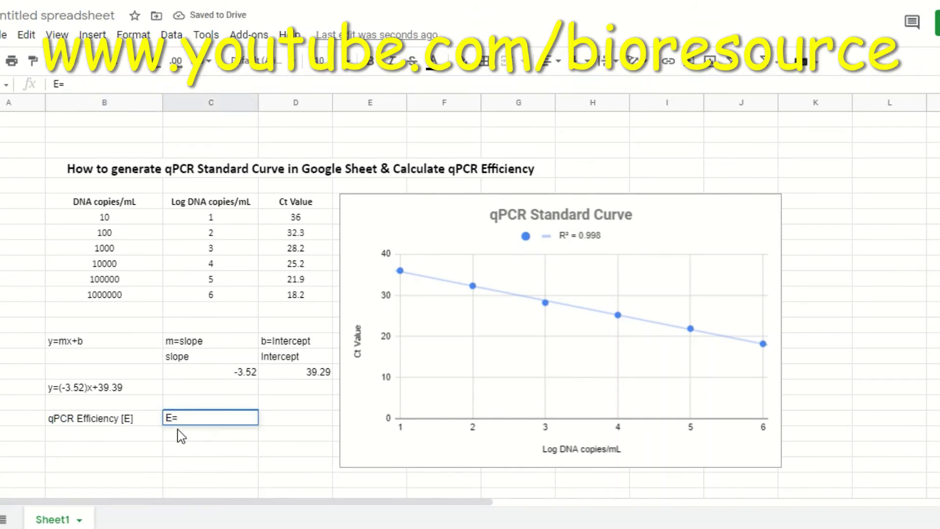
text(10^()
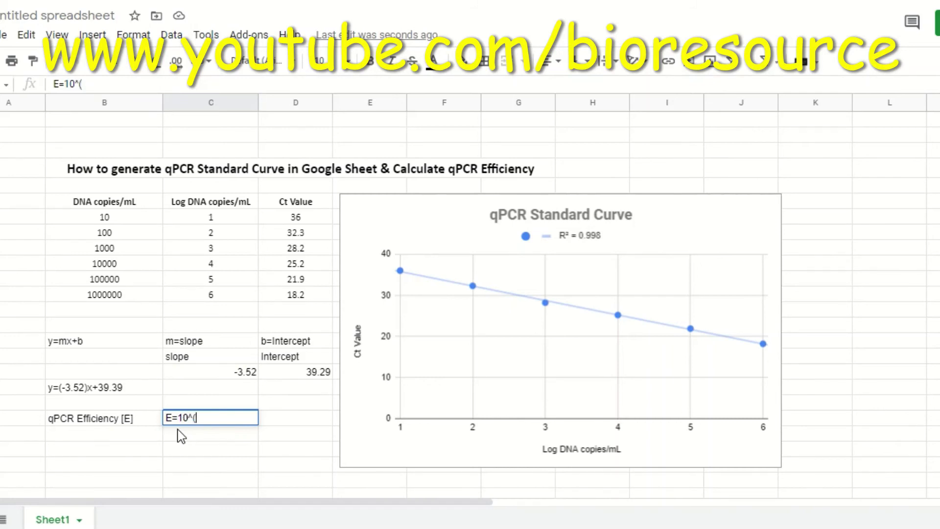
text(-1/slope))
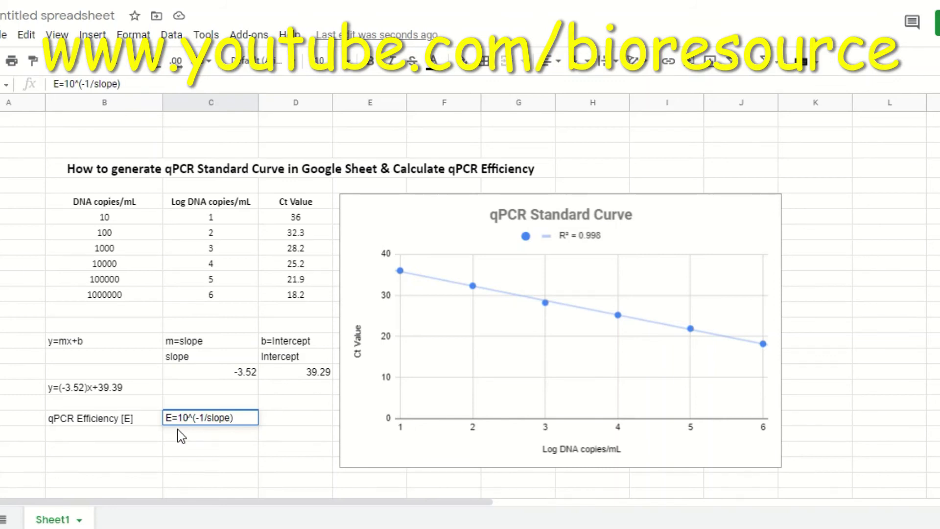
key(Return)
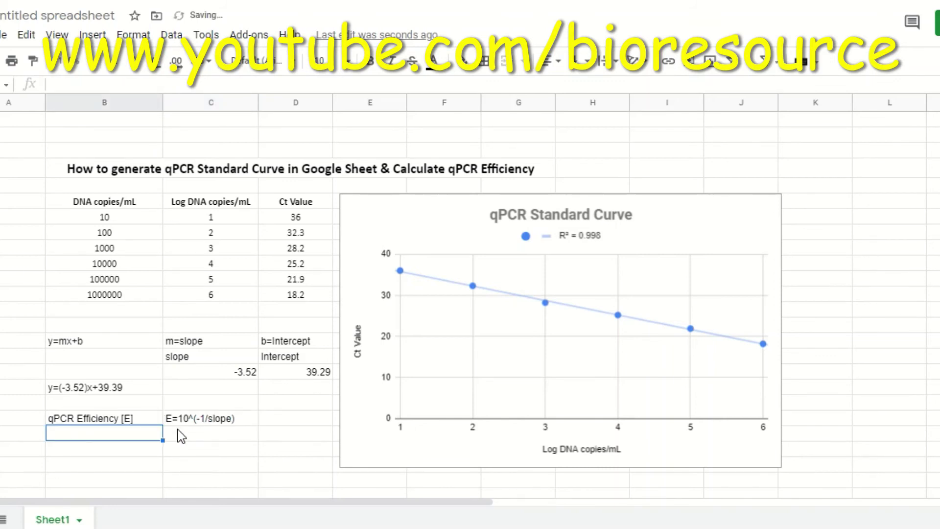
Label B21 as E and calculate the efficiency in C21 with =10^(-1/C17).
text(E)
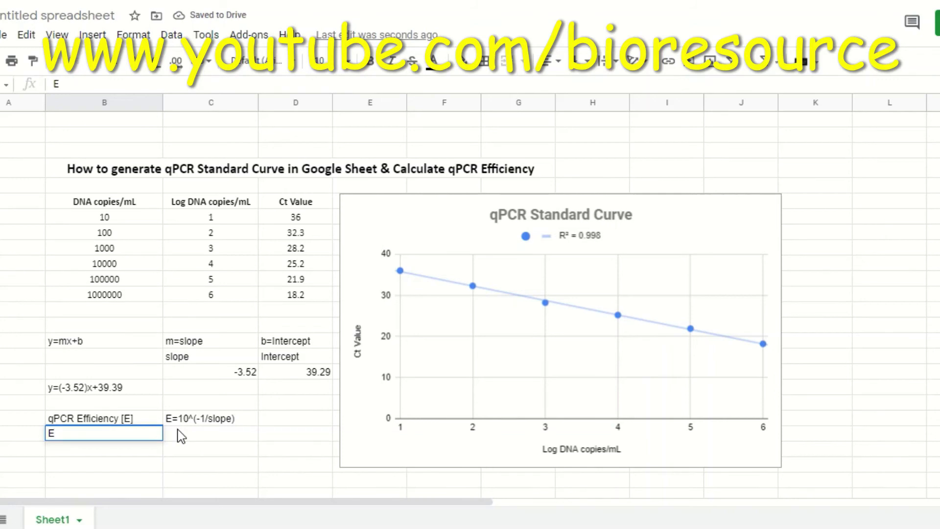
click(181, 434)
text(=)
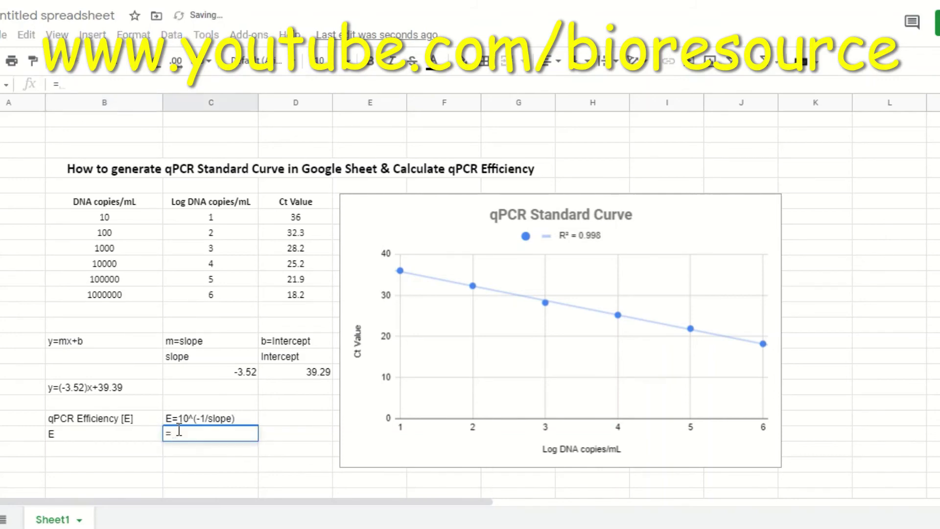
text(10)
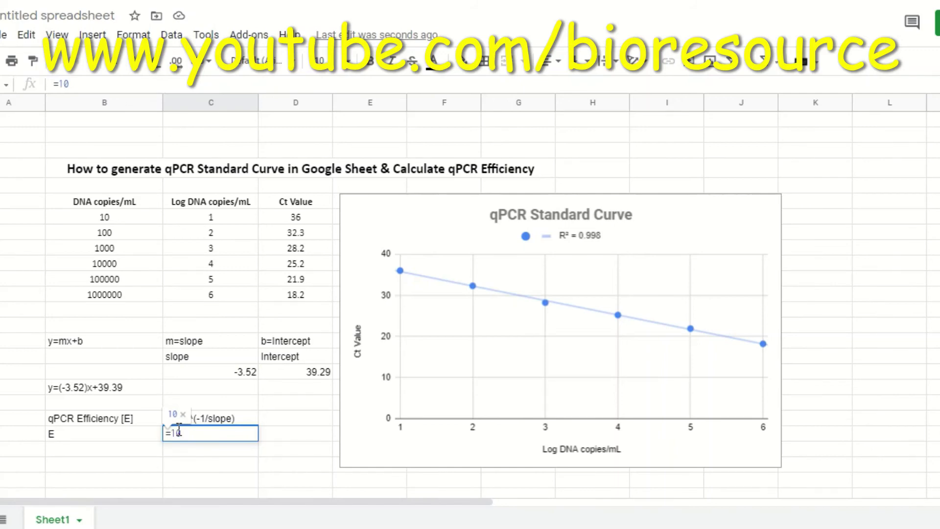
text(^()
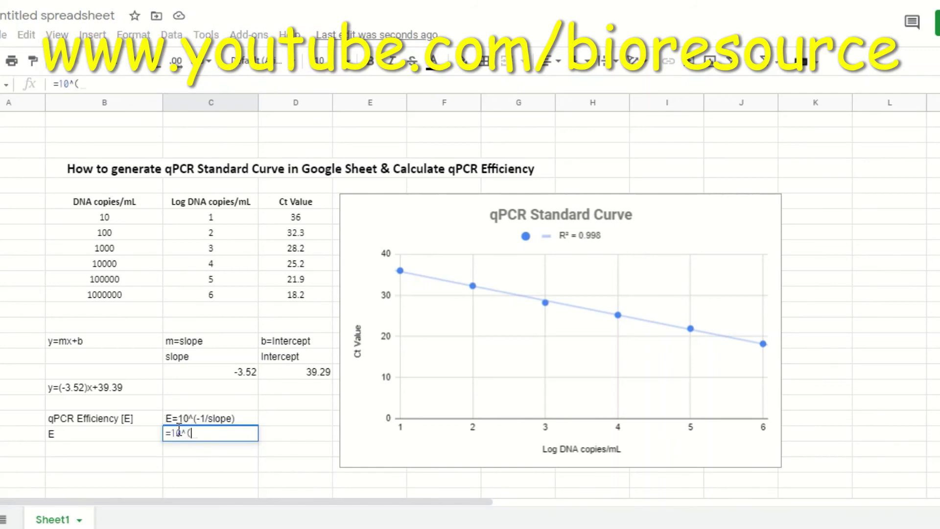
text(-1/)
click(238, 373)
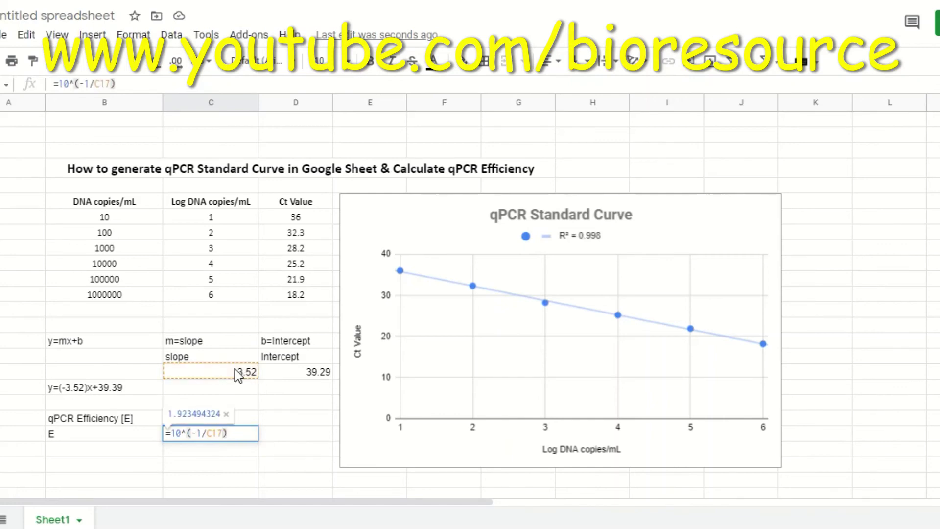
key(Return)
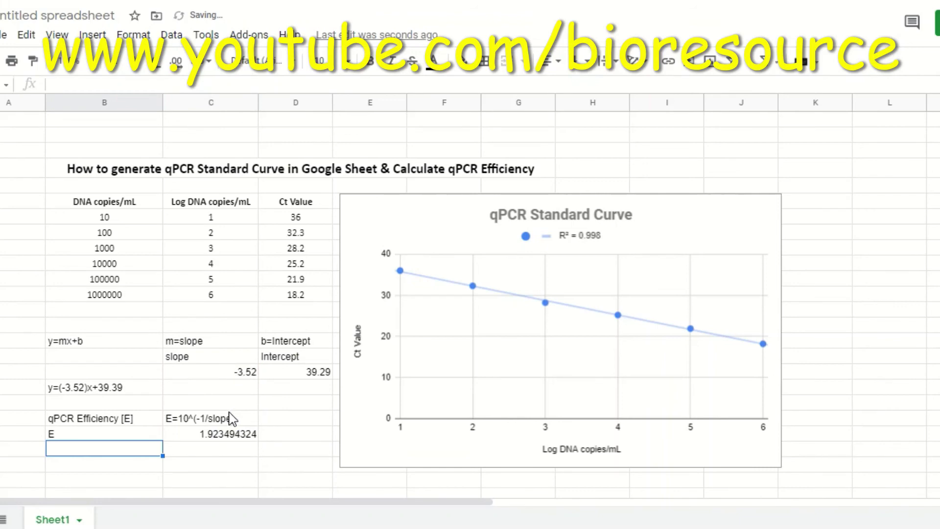
Reduce the efficiency value in C21 to three decimal places.
click(231, 433)
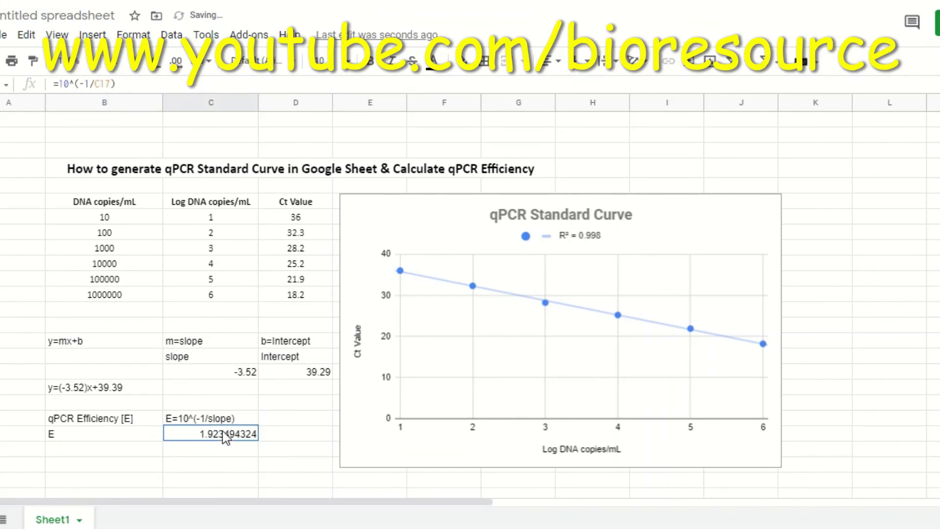
click(156, 68)
click(156, 68)
click(155, 68)
click(156, 68)
click(156, 69)
click(155, 69)
Label B22 as %qPCR Efficiency [%E], directly below the E row.
click(96, 458)
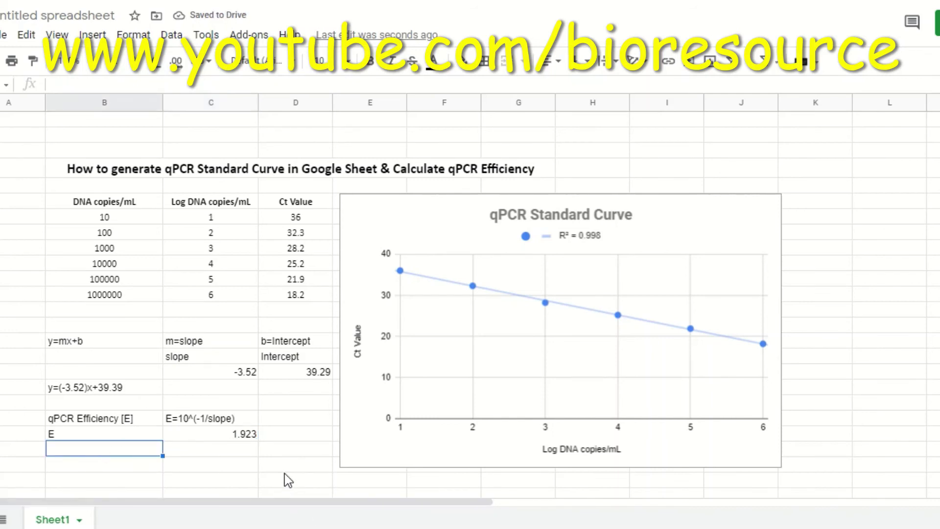
text(%q)
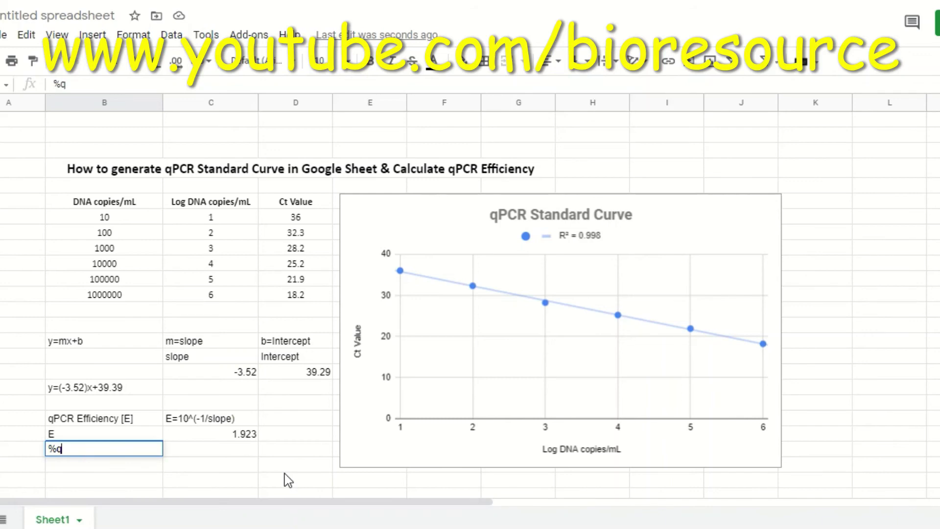
text(PCR Efficienc)
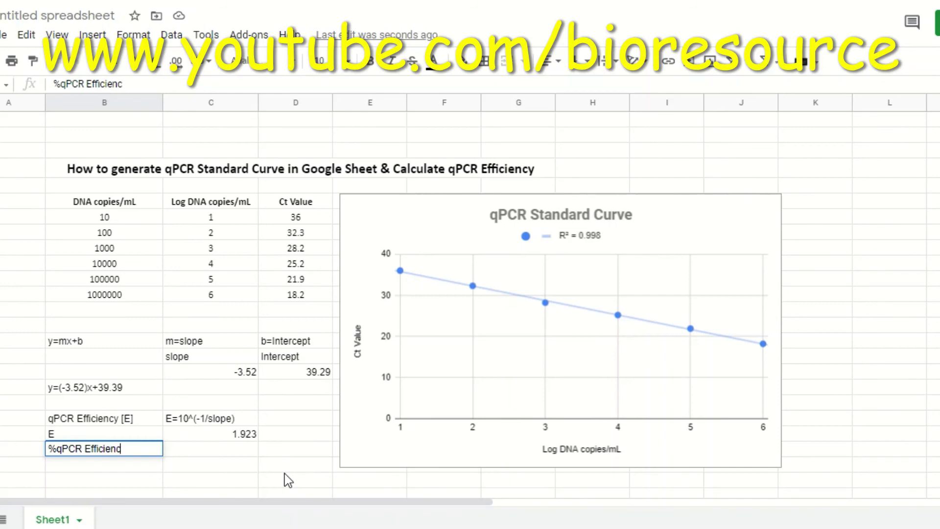
text(y [%E])
key(Tab)
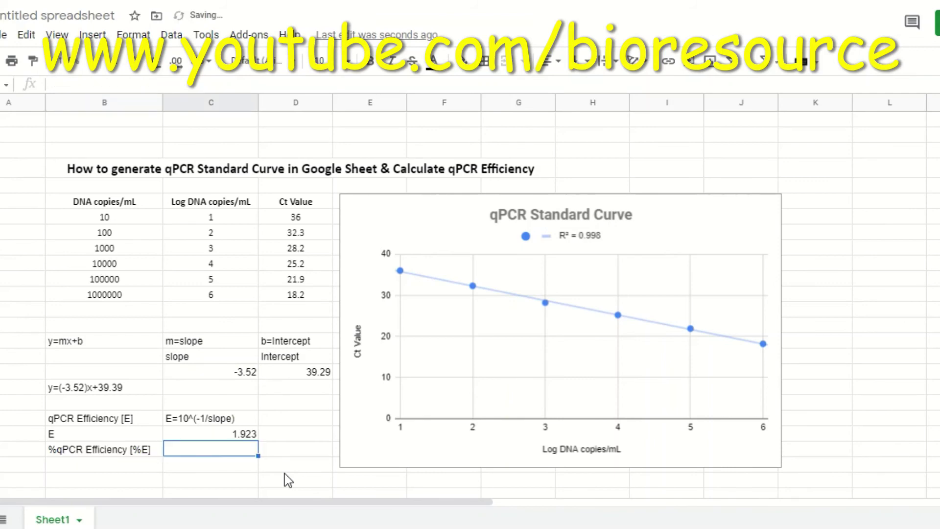
Write the percent efficiency formula %E = (E-1)*100 as text in C22.
text(%E)
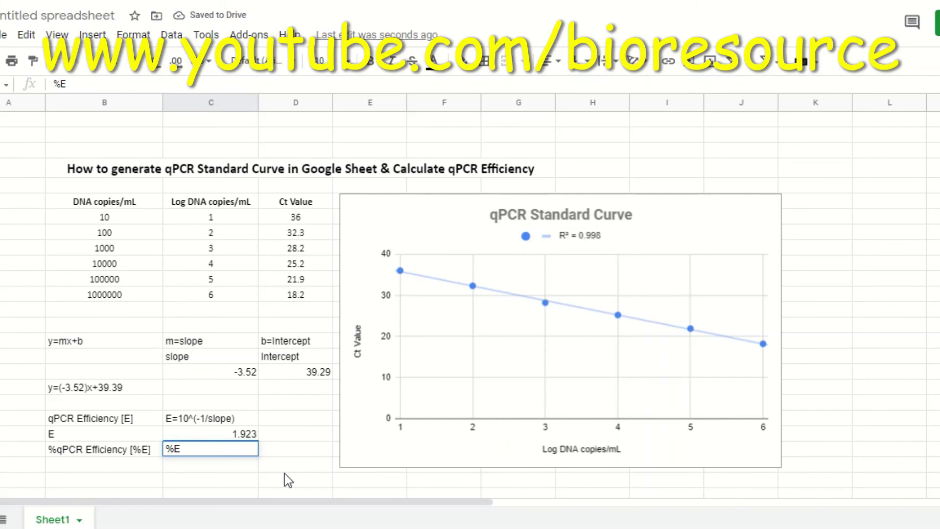
text( = ()
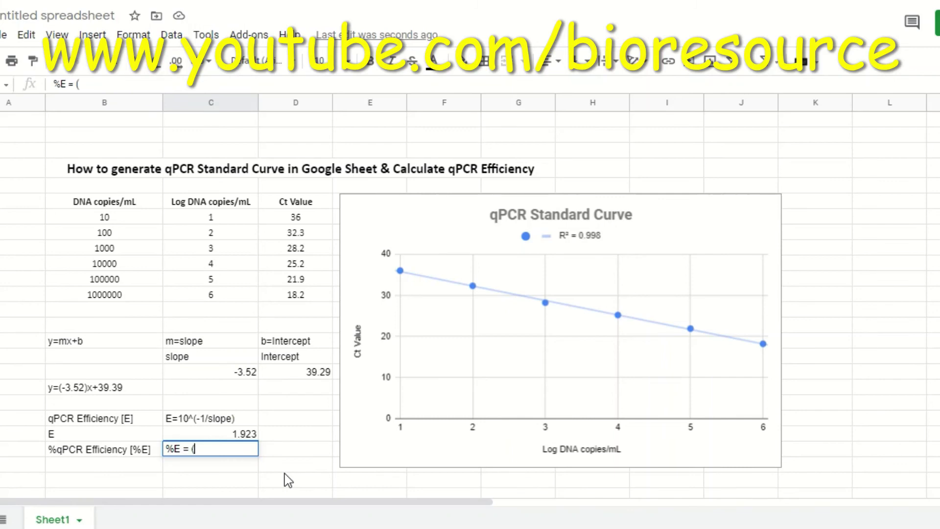
text(E)
key(BackSpace)
text(E-1)*1)
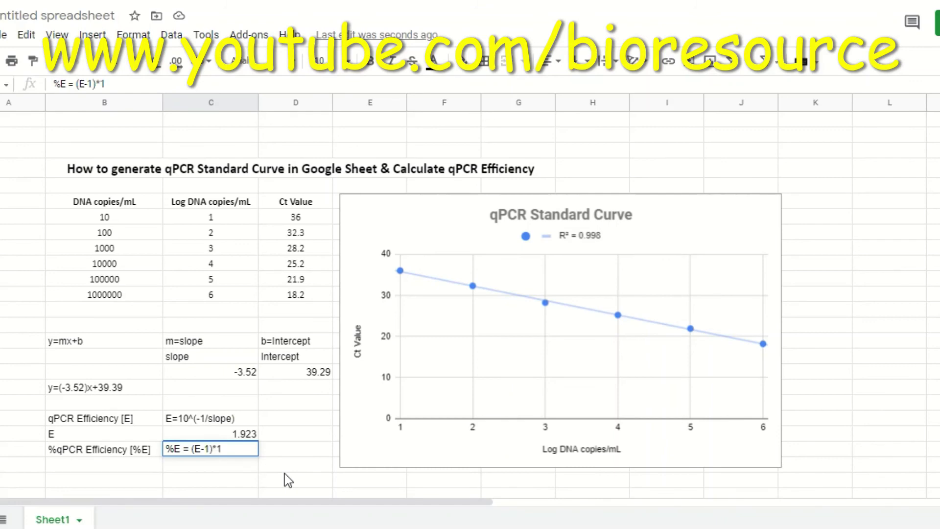
text(00)
key(Return)
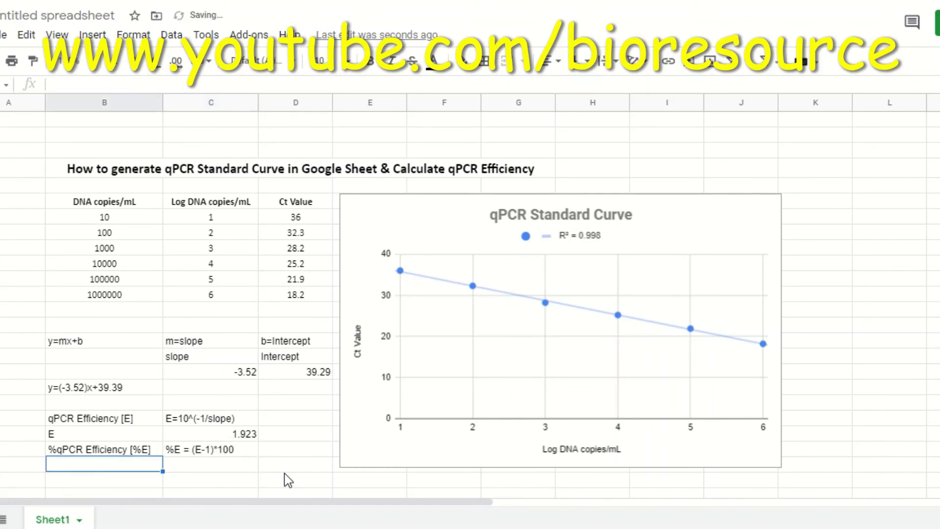
Label B23 as %E and calculate the percent efficiency in C23 with =(C21-1)*100.
text(%)
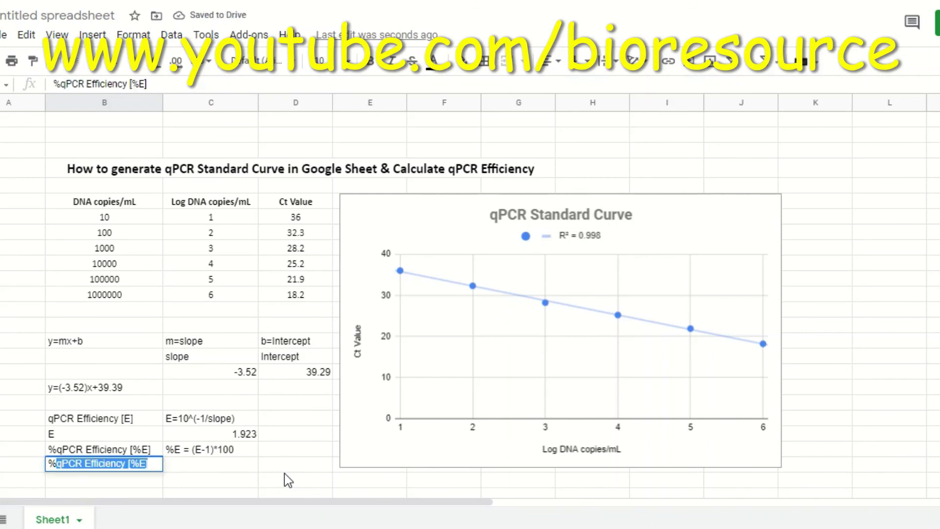
text(E)
key(Tab)
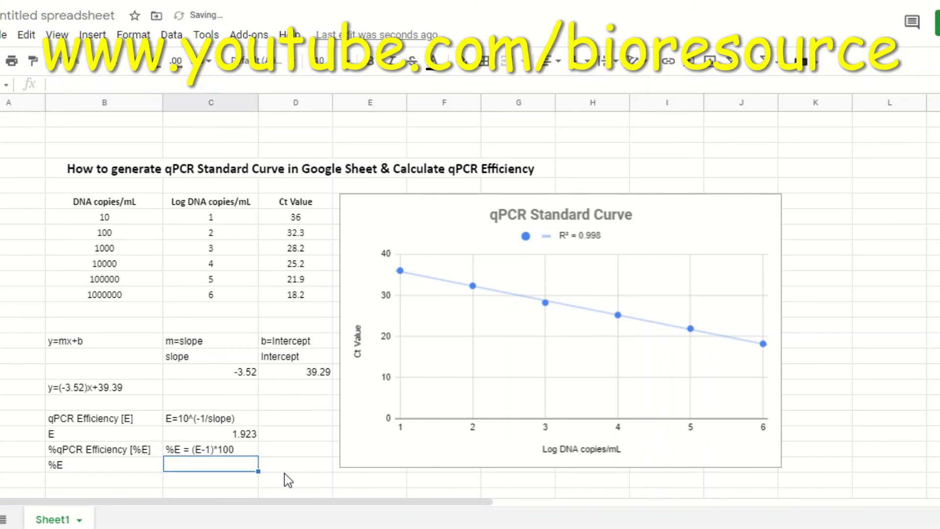
text(=)
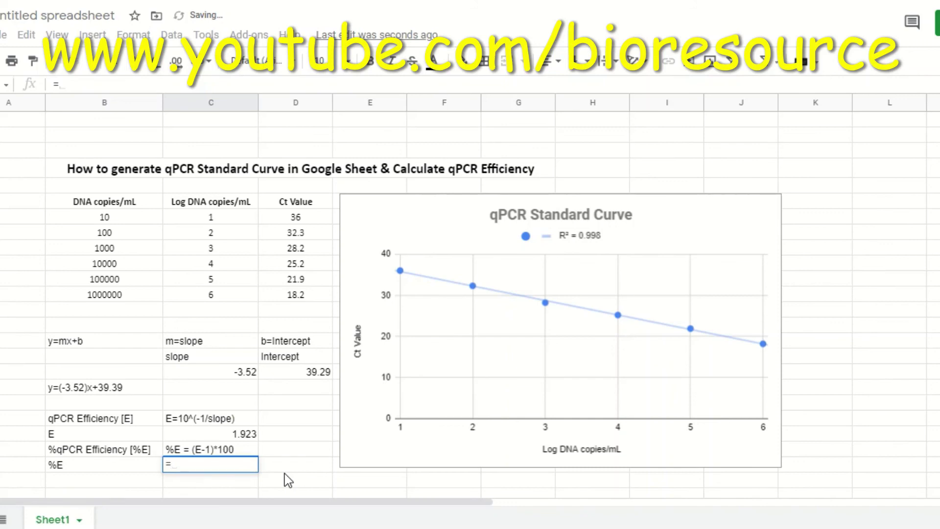
text(()
click(252, 438)
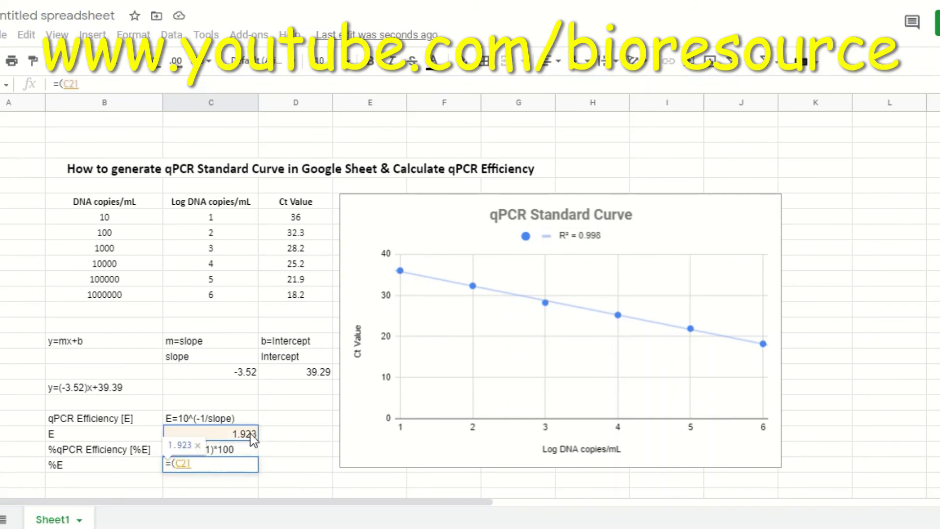
text(-1)*)
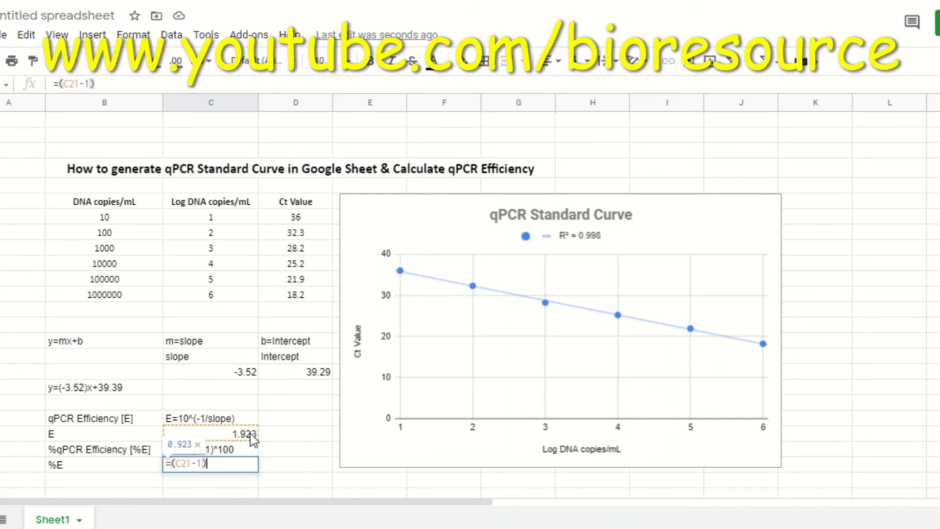
text(100)
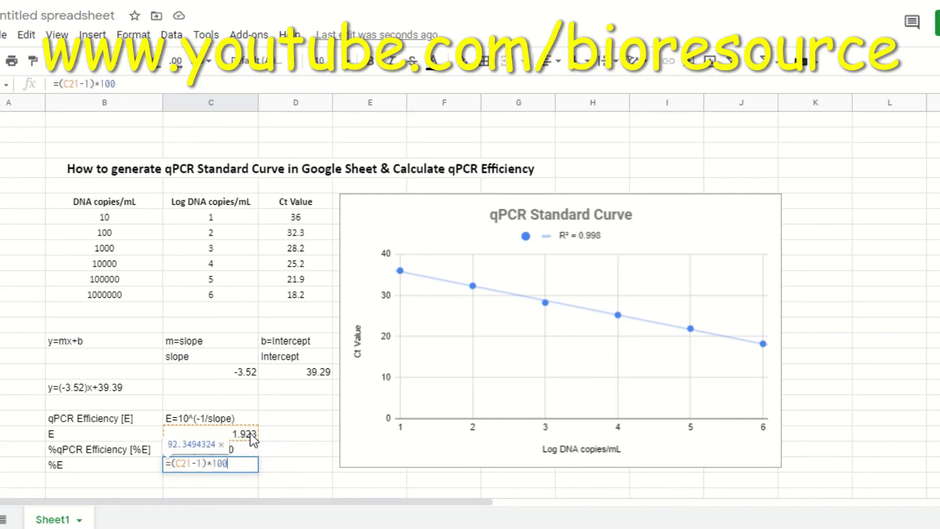
key(Return)
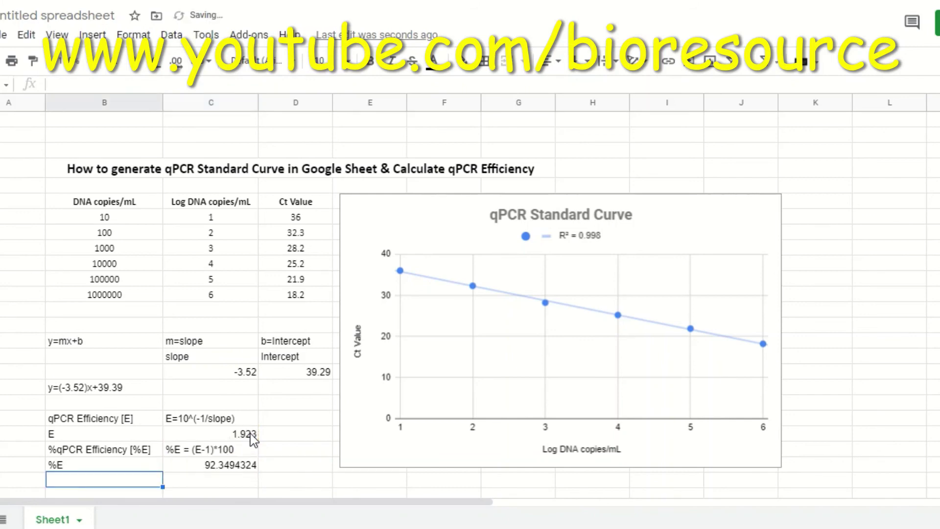
Reduce the percent efficiency value in C23 to two decimal places.
click(237, 468)
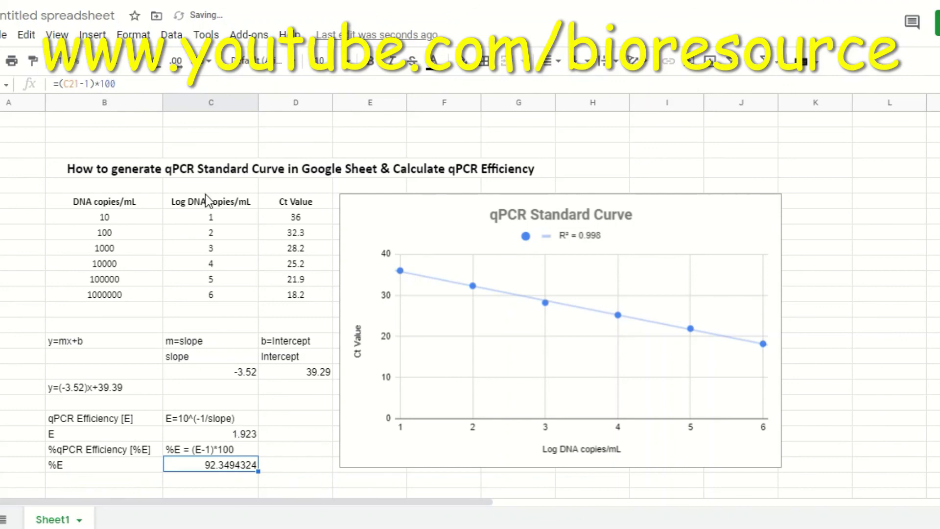
click(157, 73)
click(158, 73)
click(157, 73)
click(157, 73)
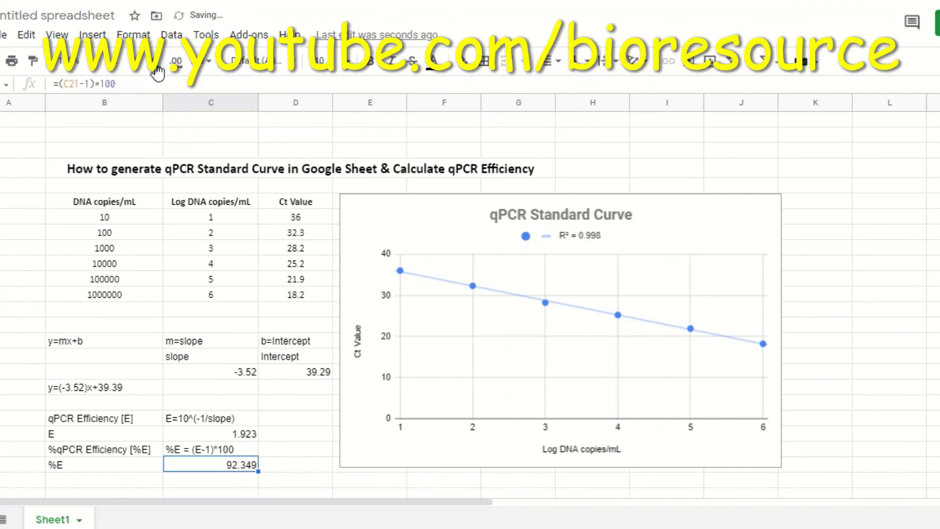
click(158, 73)
Bold the calculated values for percent efficiency, slope, intercept and E in C23, C17, D17 and C21.
key(ctrl+b)
click(242, 373)
ctrl+click(291, 366)
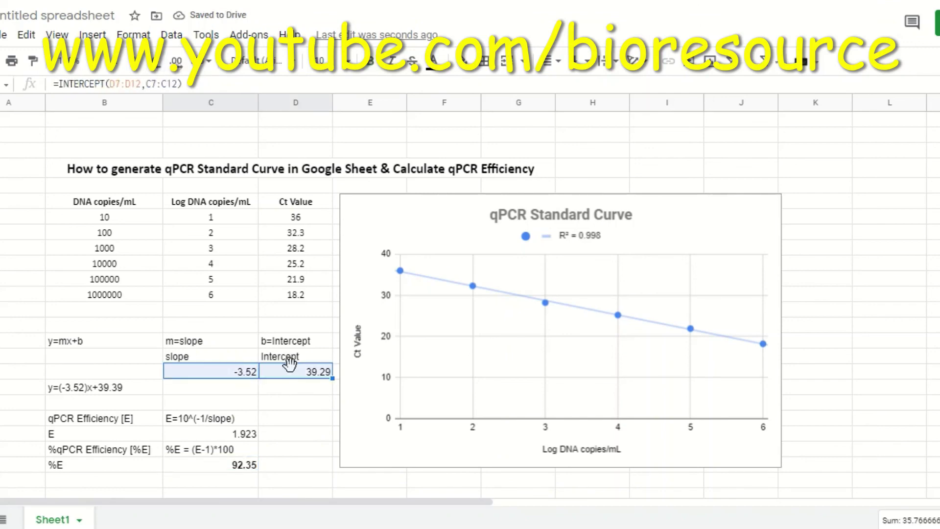
click(252, 434)
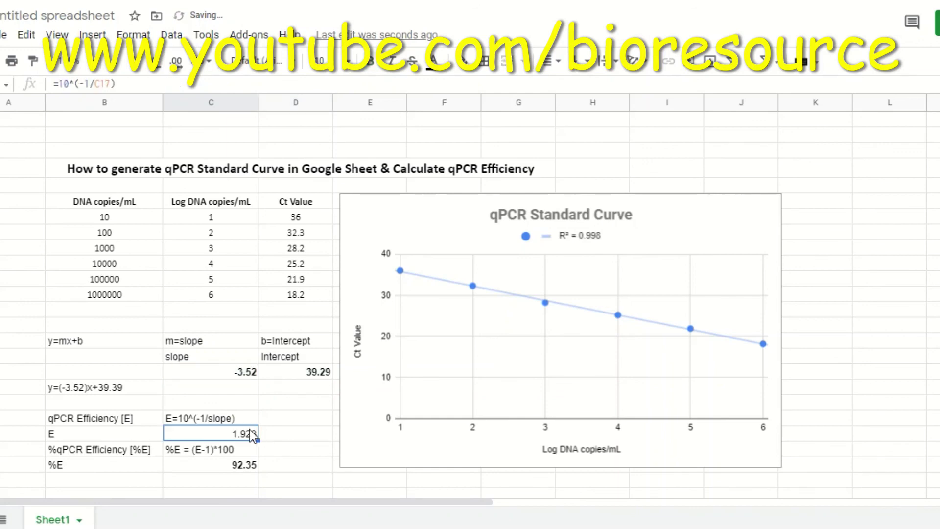
key(ctrl+b)
Center the slope, intercept, E and %E values horizontally in their cells.
ctrl+click(245, 374)
ctrl+click(306, 373)
ctrl+click(245, 465)
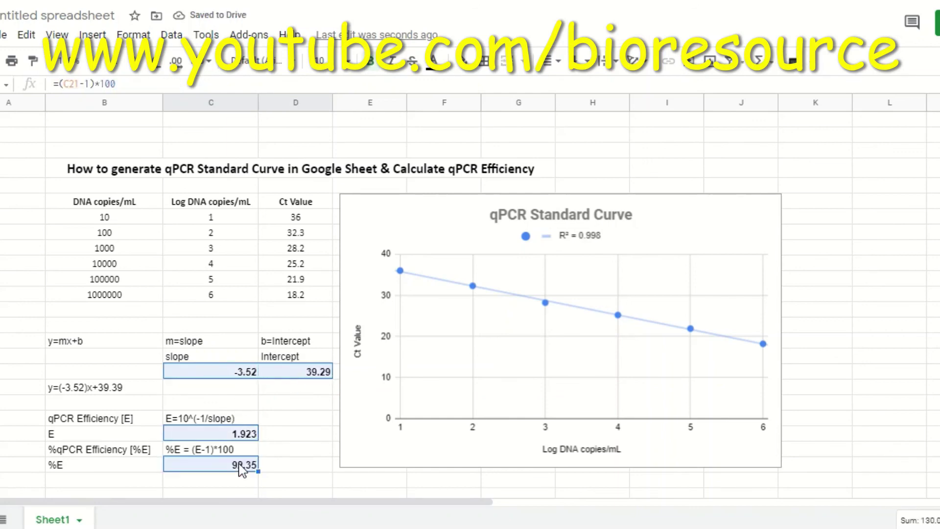
click(555, 67)
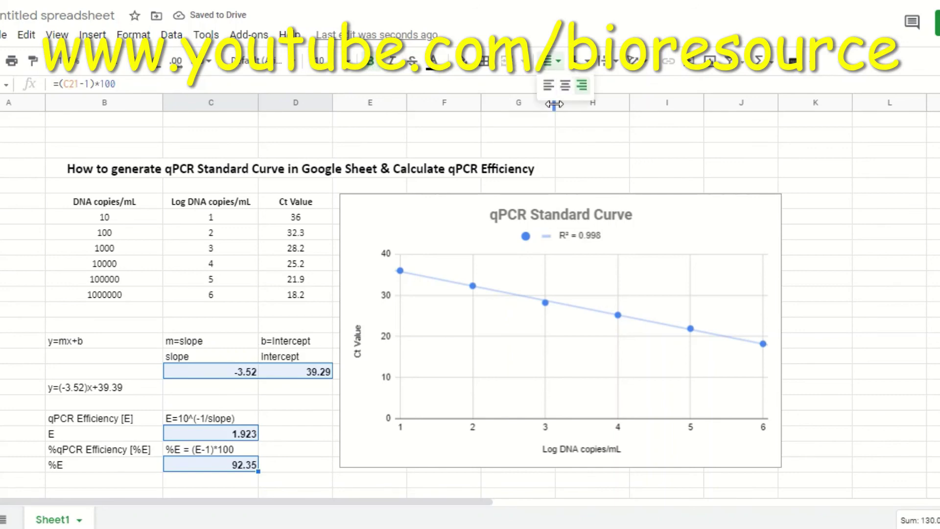
click(562, 83)
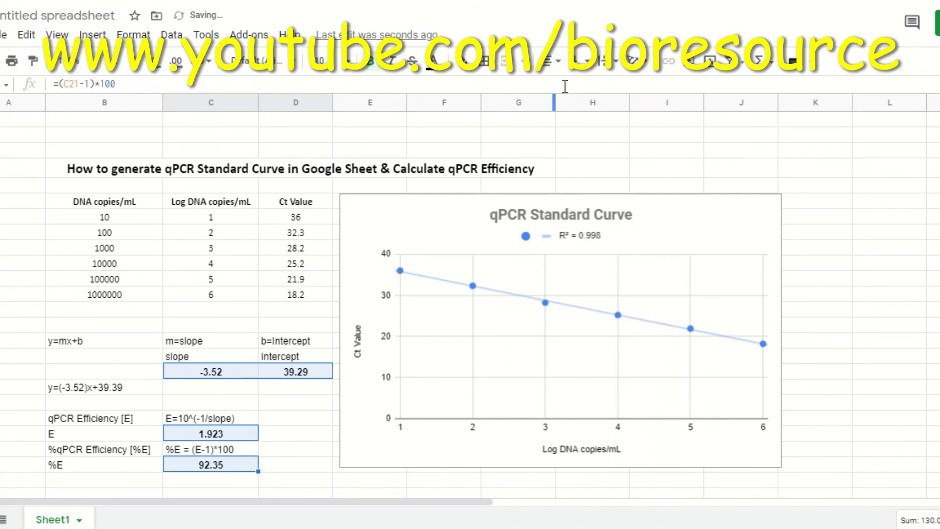
click(287, 417)
Bold the %E label in B23 and the E label in B21.
click(68, 467)
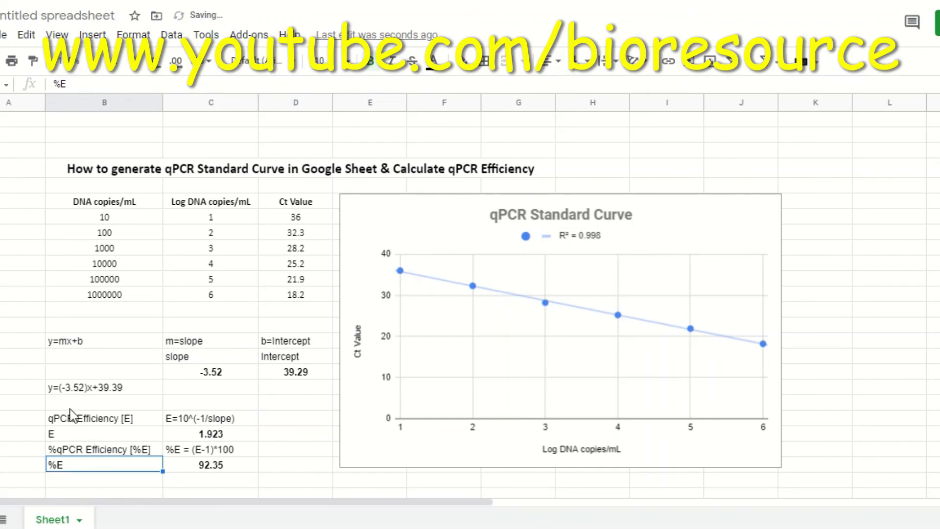
click(61, 433)
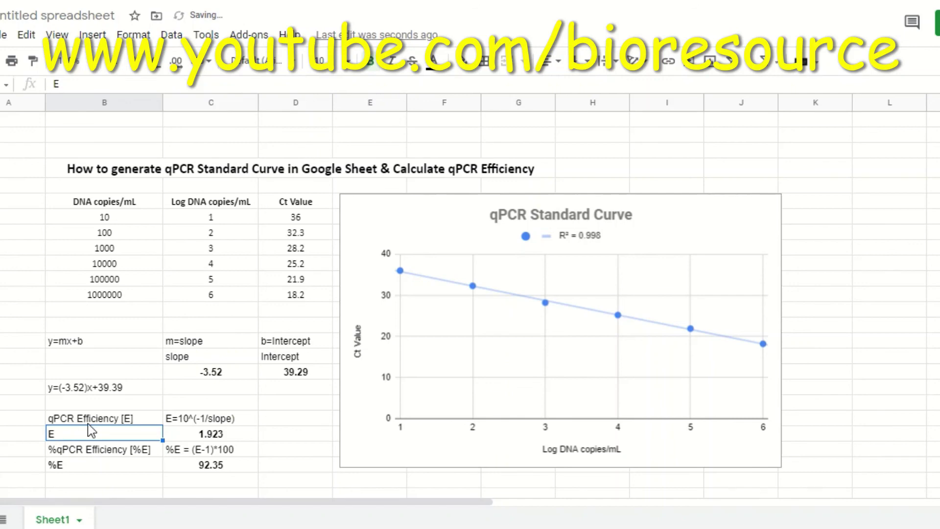
Change the font of B18:C23, from the line equation down to the %E row, to Calibri.
drag(76, 392, 215, 477)
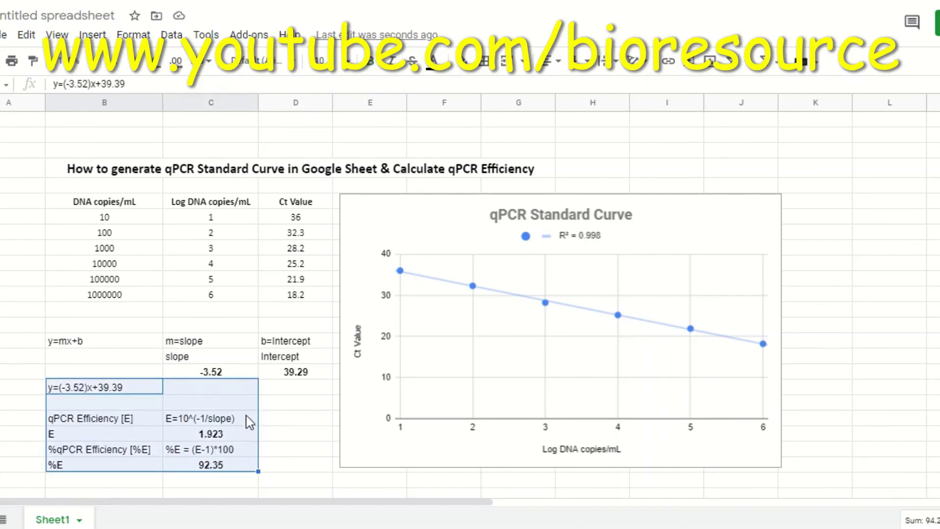
click(257, 60)
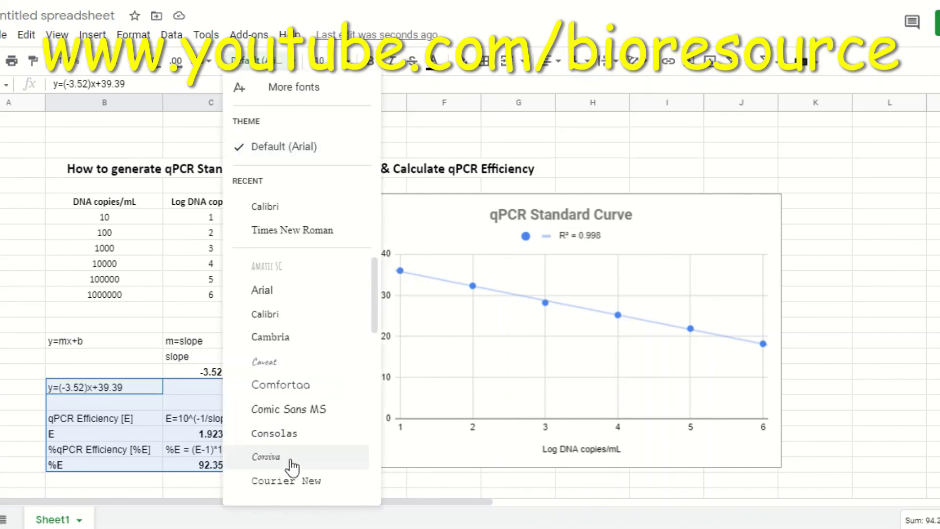
click(275, 206)
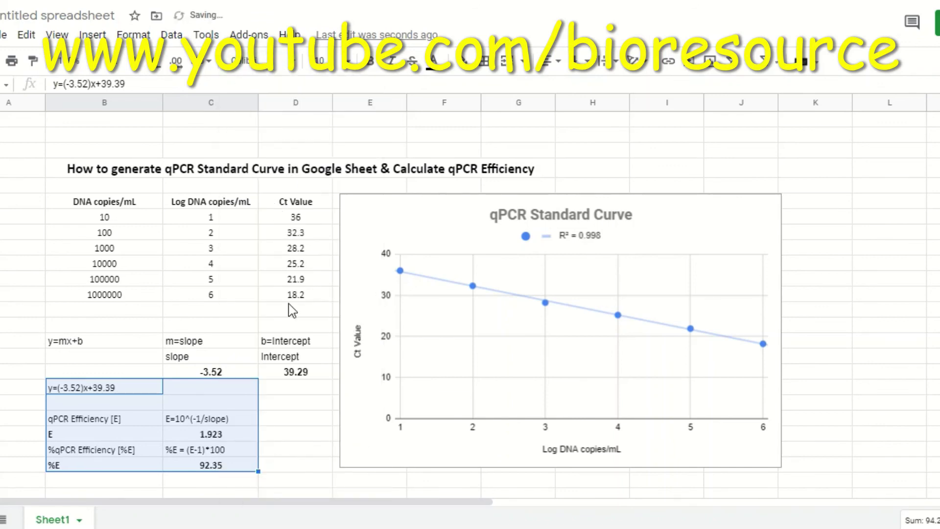
click(286, 404)
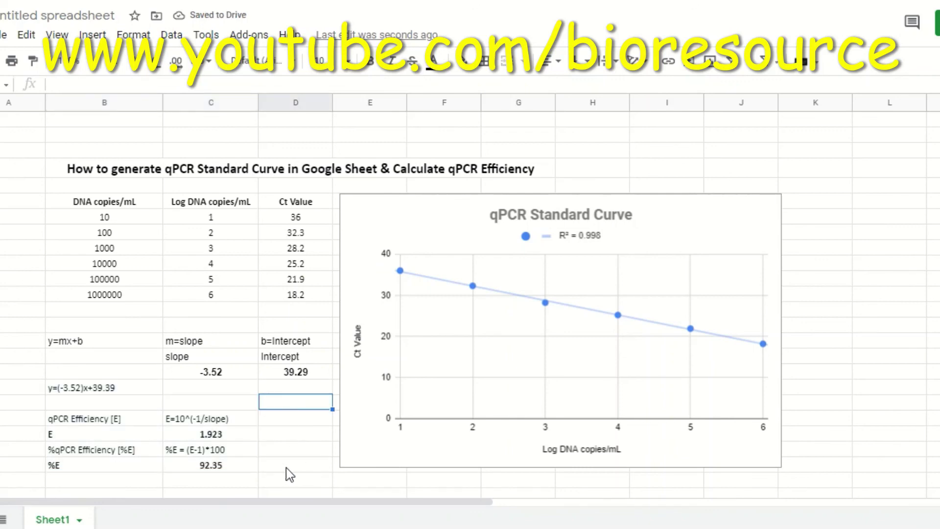